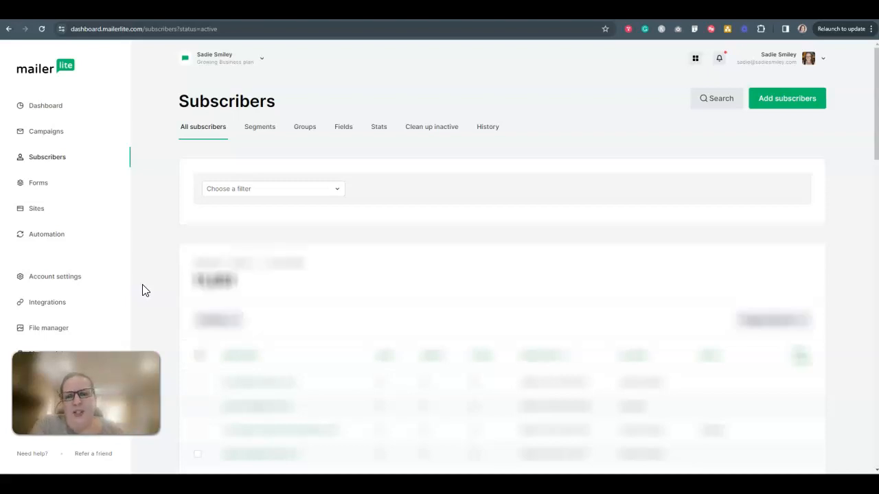
Step: Select all active subscribers in the full subscriber list, keeping the status filter set to Active
scroll(168, 374, down, 2)
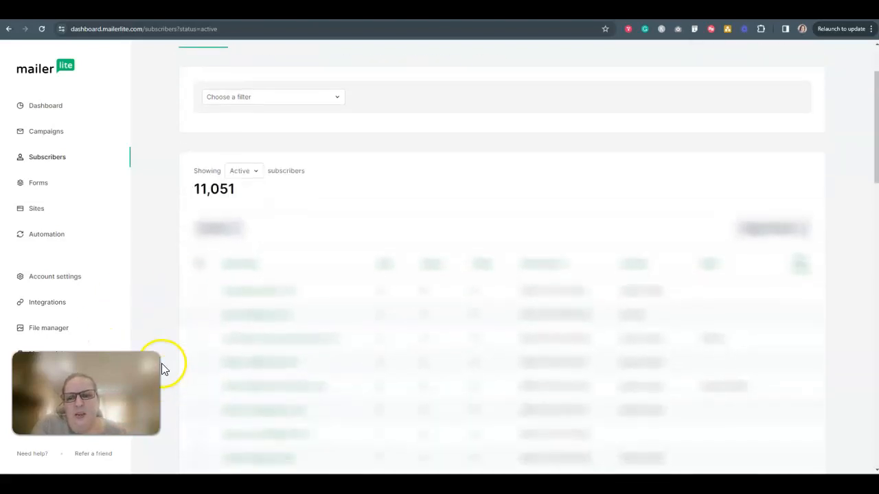
click(200, 263)
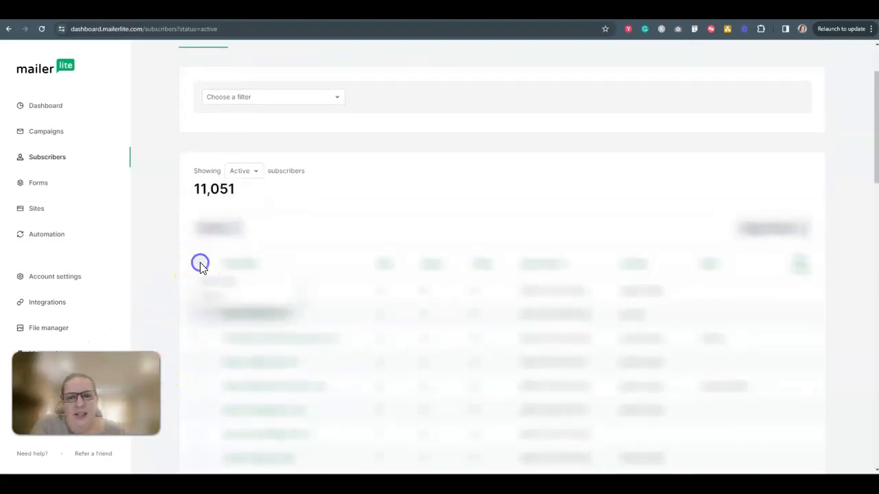
click(217, 299)
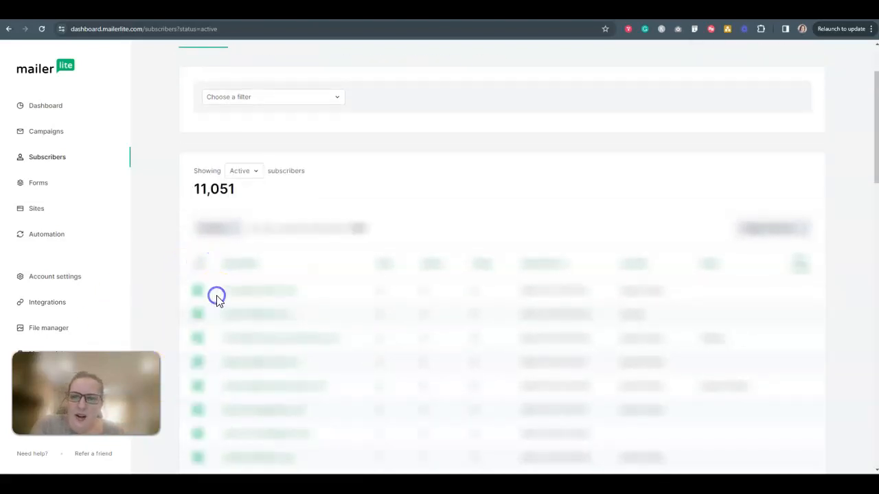
click(250, 172)
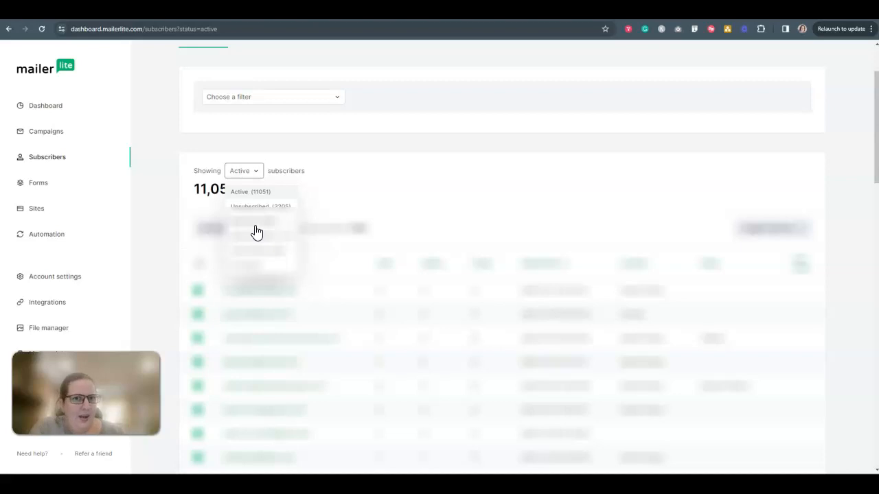
click(244, 191)
scroll(309, 239, down, 3)
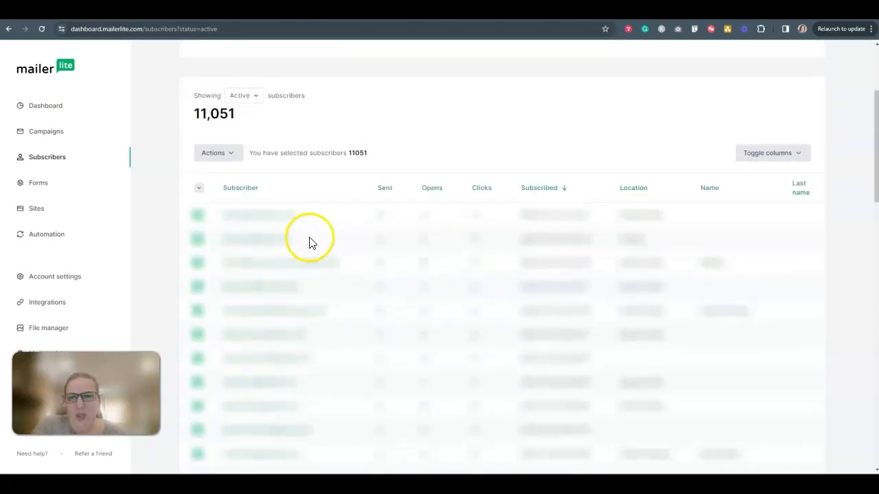
click(198, 190)
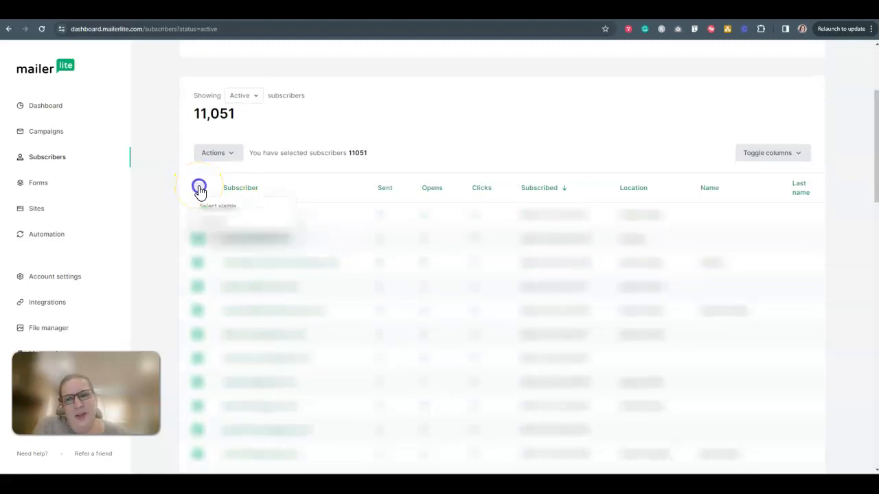
click(184, 179)
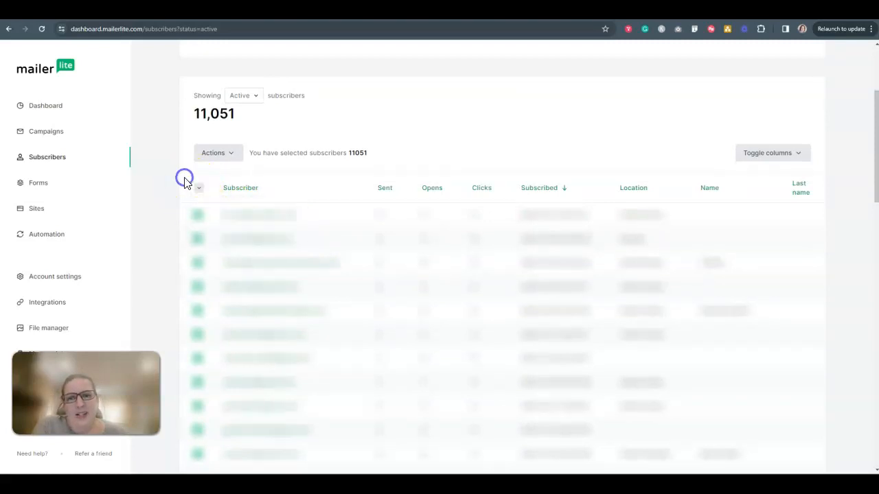
Step: Examine the selection summary and the bulk actions available for the selected subscribers
drag(251, 153, 382, 164)
scroll(385, 213, up, 1)
click(385, 199)
click(227, 201)
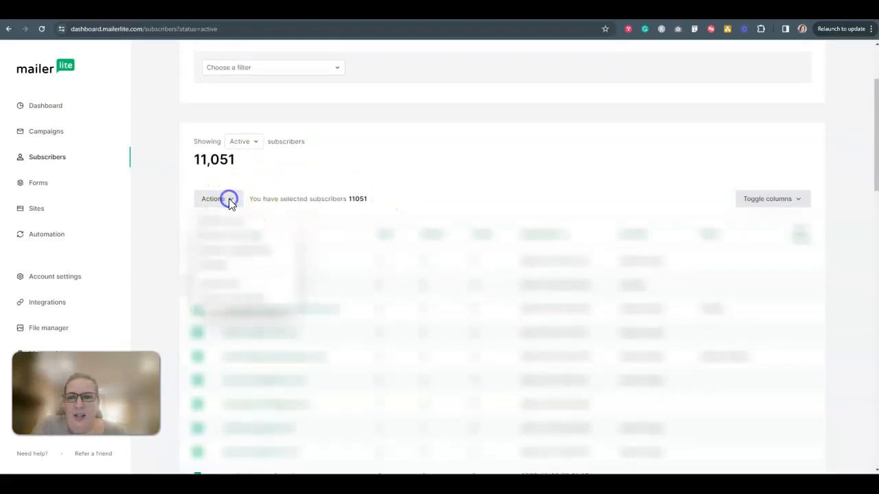
click(239, 289)
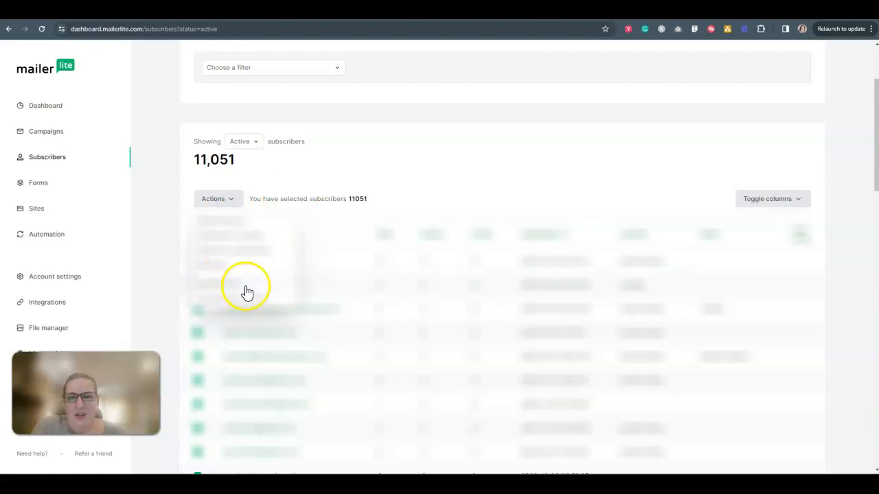
click(362, 168)
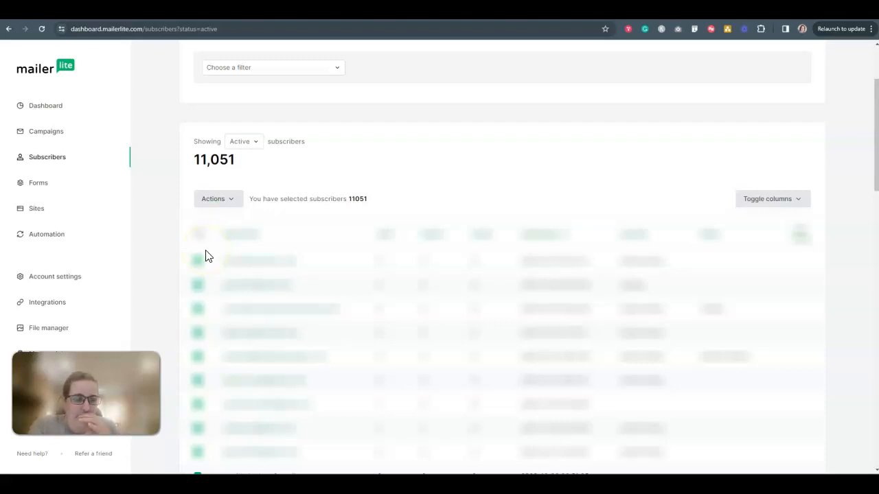
Step: Open the subscriber list of the "Segmented: Tarot" group
scroll(160, 285, up, 3)
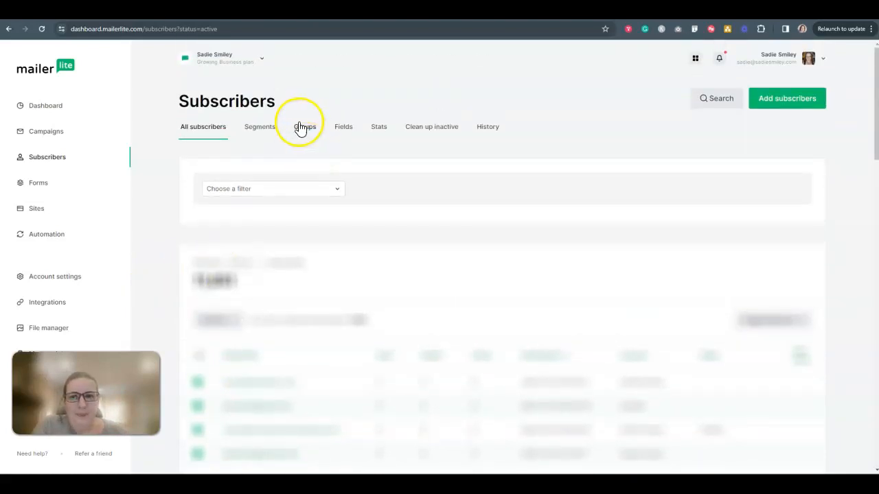
click(304, 130)
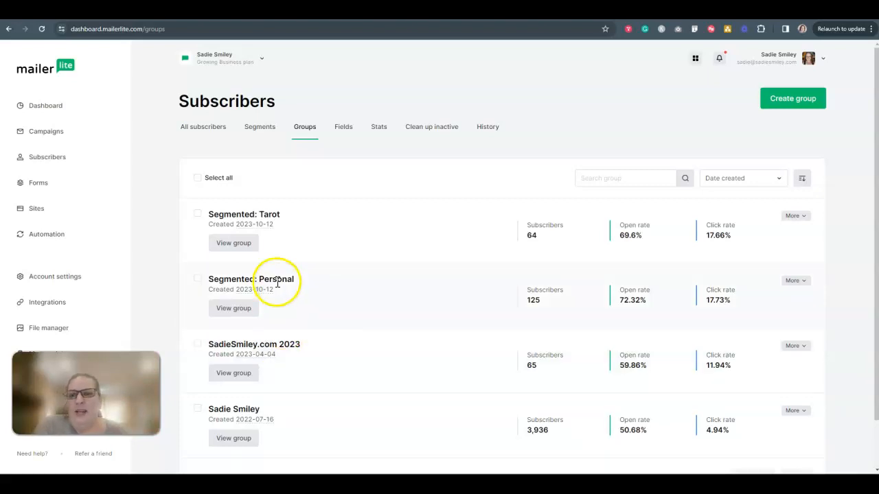
click(232, 245)
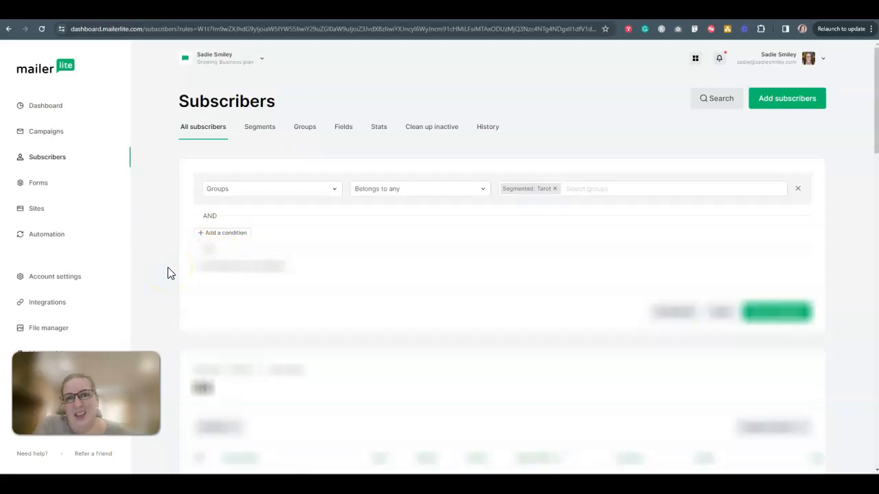
Step: Select all active subscribers in the "Segmented: Tarot" group, export them and download the resulting file
scroll(168, 271, down, 1)
scroll(170, 273, down, 2)
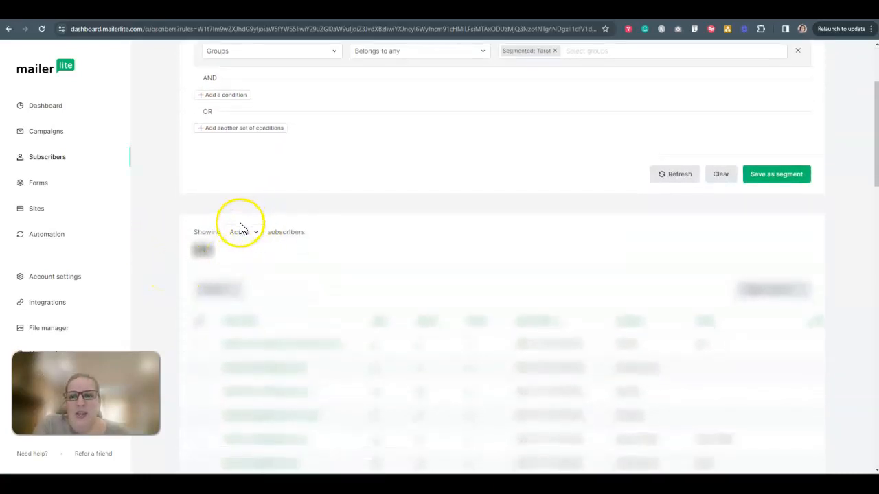
scroll(294, 236, down, 2)
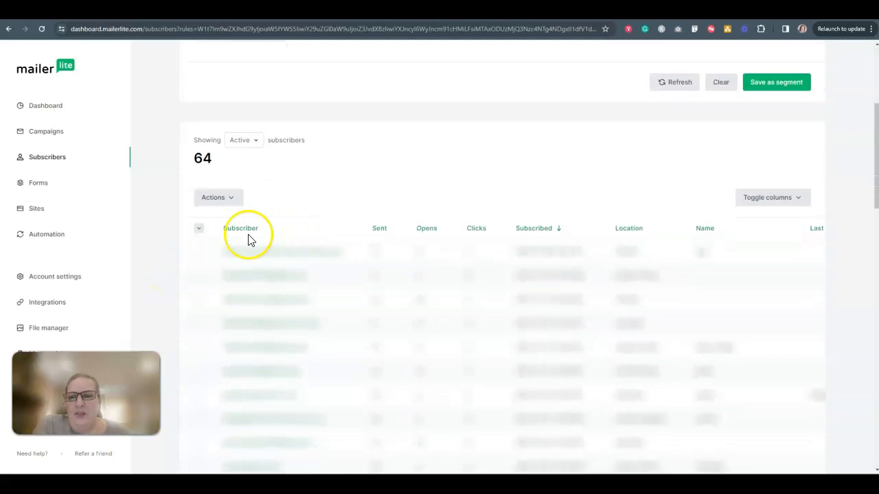
click(200, 230)
click(220, 262)
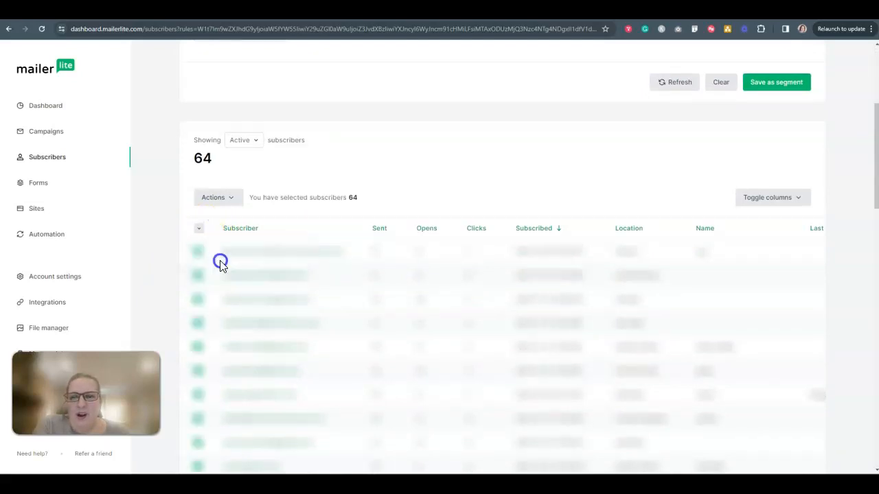
click(231, 199)
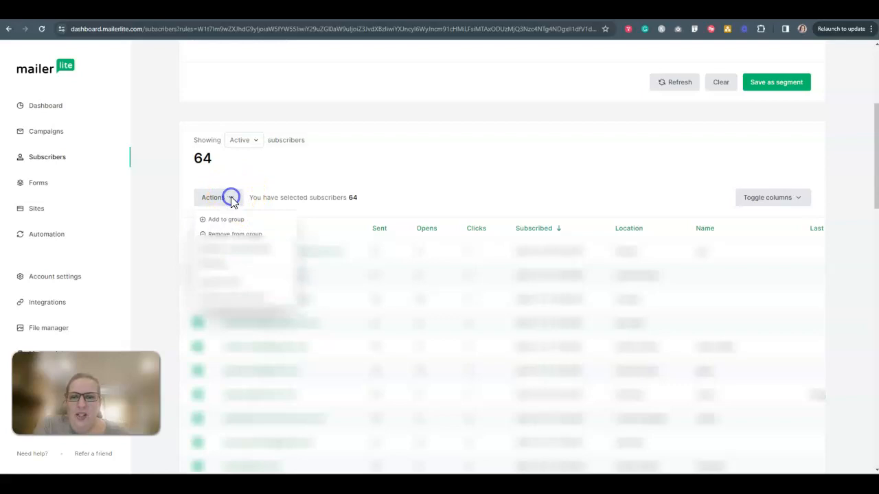
click(223, 283)
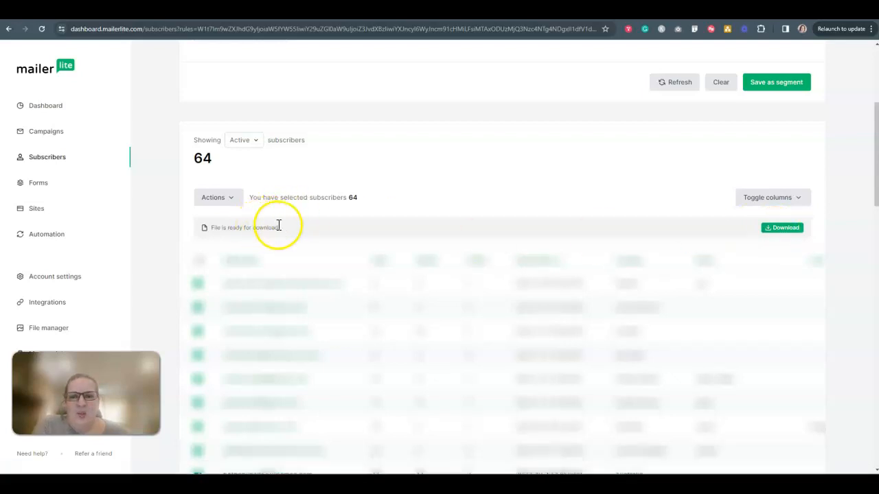
click(776, 229)
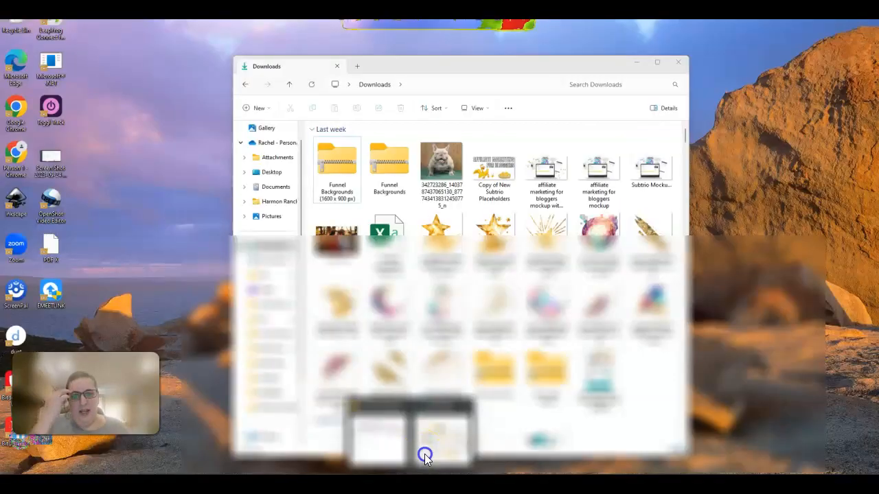
Step: Rename the exported subscriber file in the Downloads folder as "ss tarot group" and return to the browser
click(441, 443)
click(344, 192)
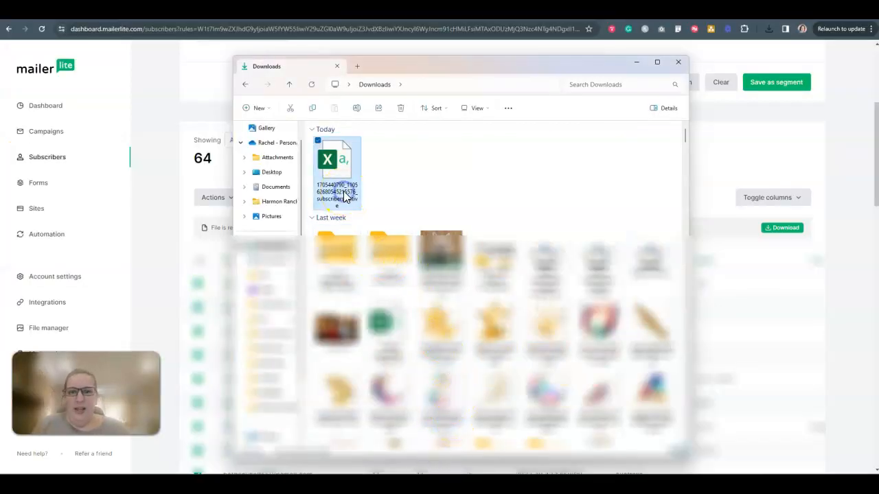
click(344, 195)
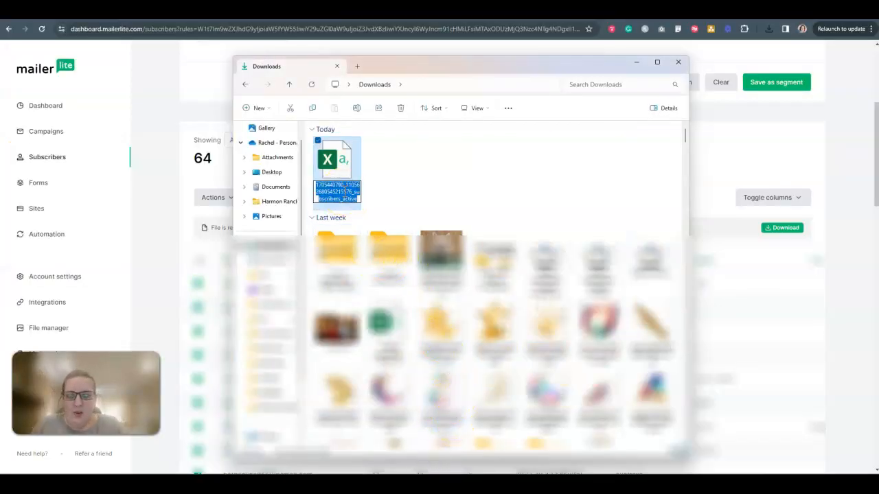
text(su)
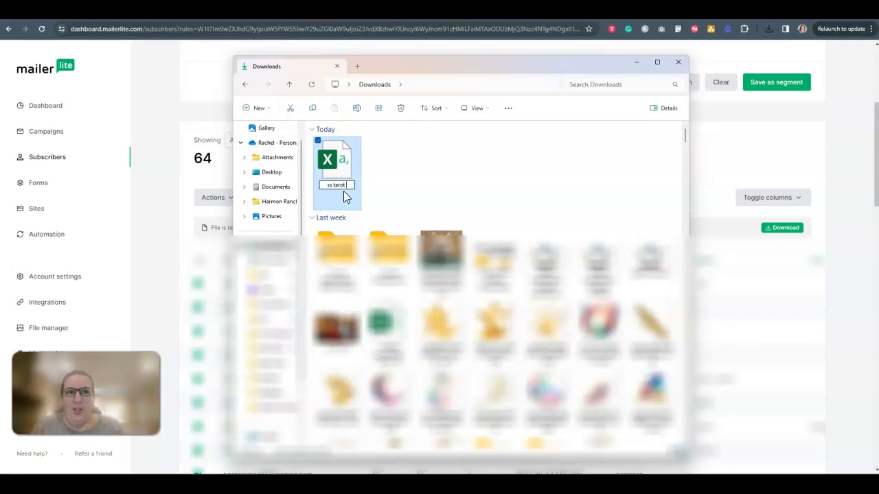
text( tarot group)
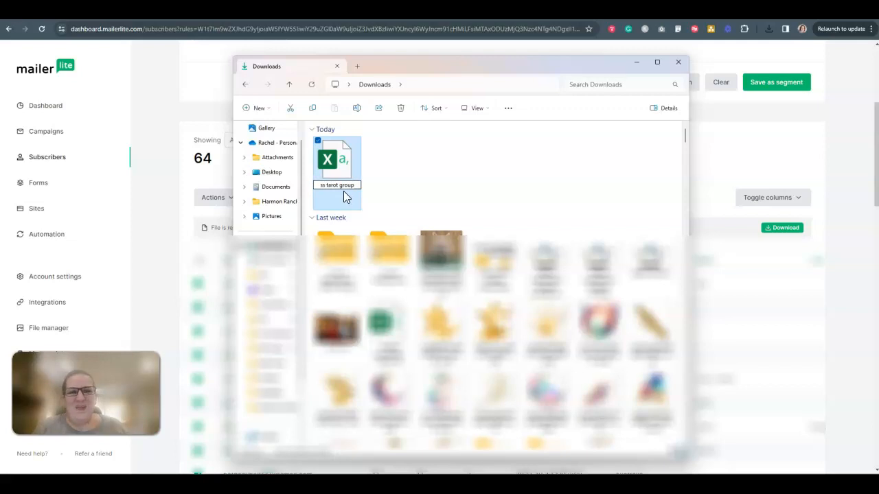
click(392, 168)
click(850, 218)
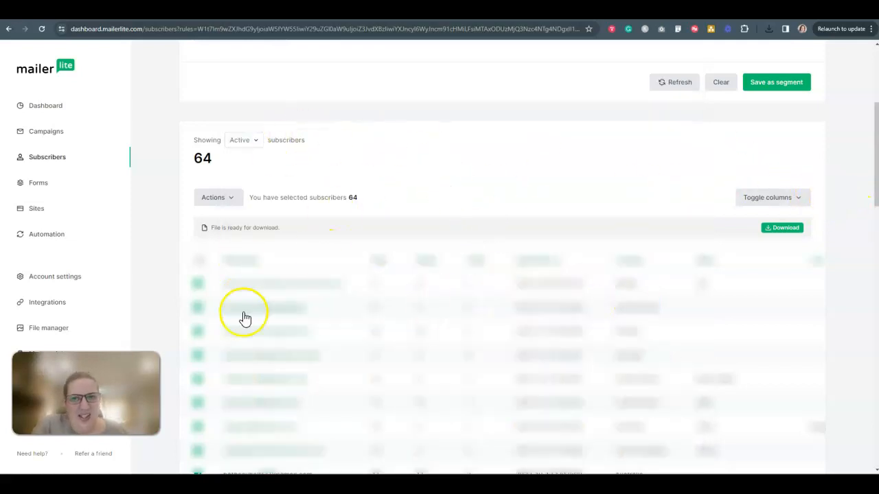
Step: Open the "ss tarot group" file from the Downloads folder in Excel
scroll(341, 289, up, 4)
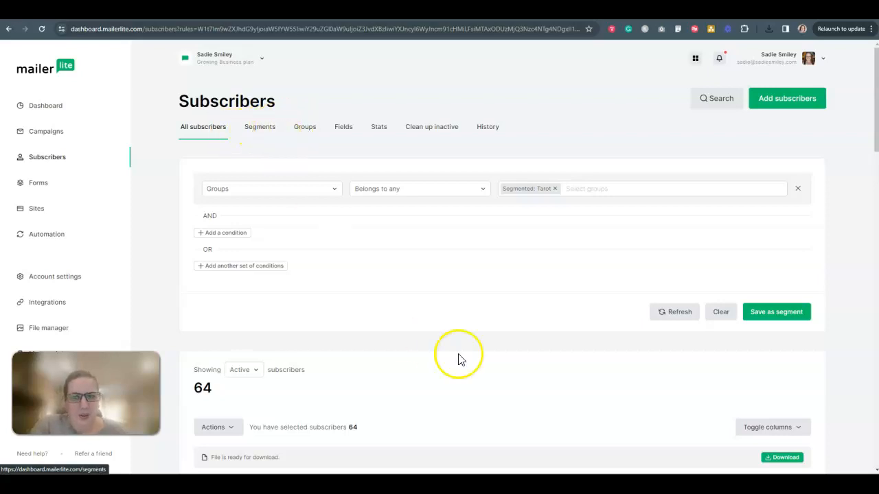
mouse_move(410, 485)
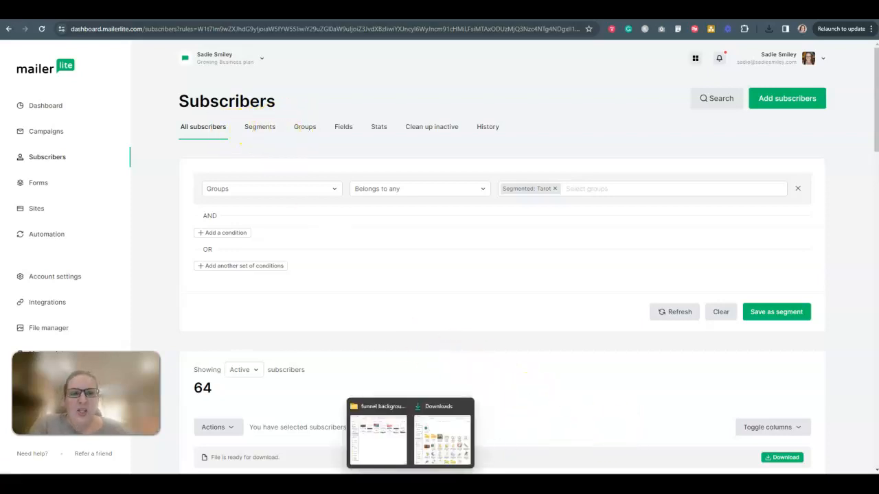
click(428, 447)
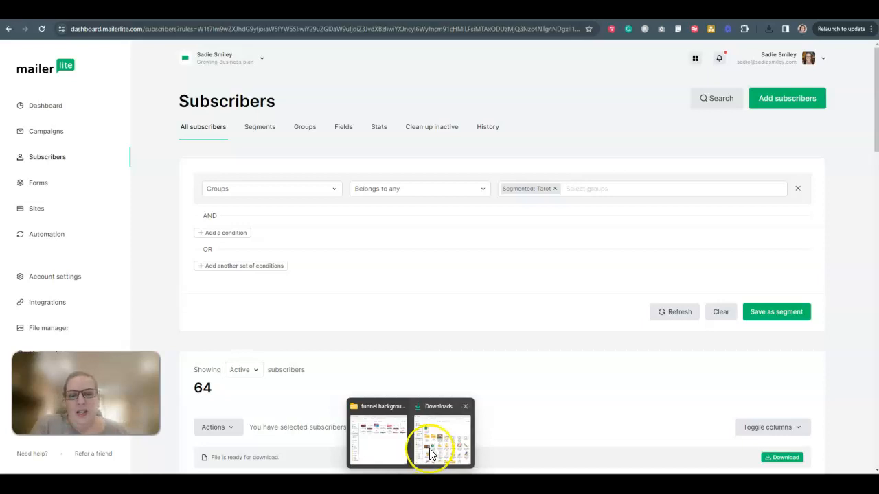
click(343, 168)
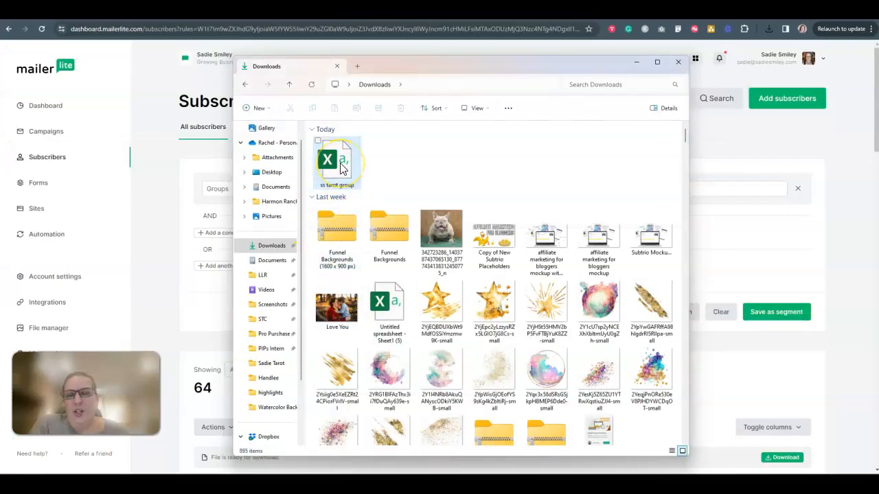
click(342, 168)
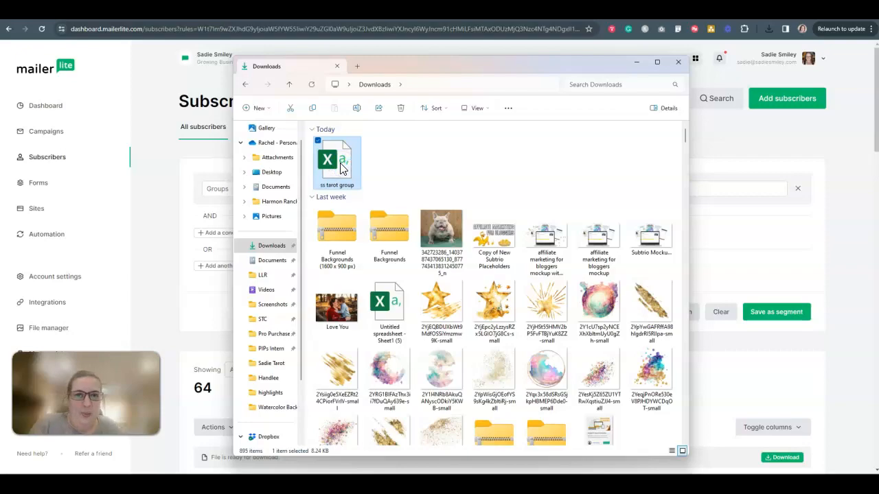
double_click(343, 168)
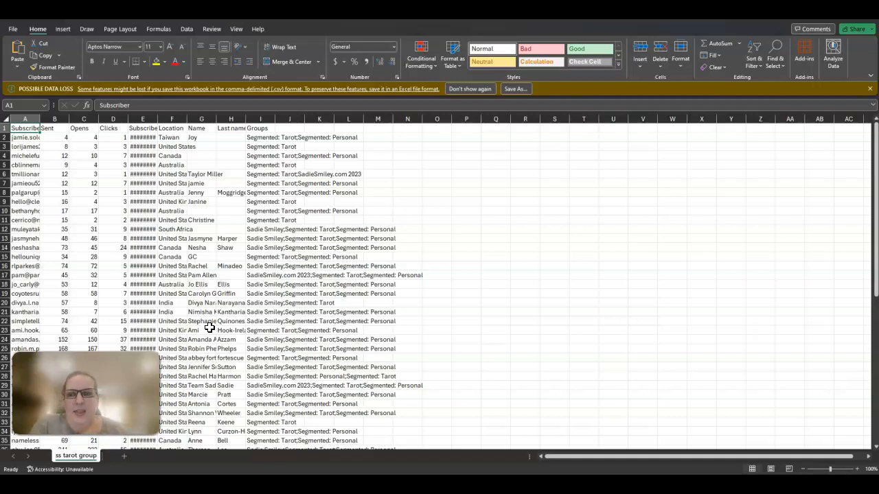
Step: Widen the Subscriber, Subscribed, Location, Name, Last name and Groups columns so their contents are readable
drag(40, 118, 103, 123)
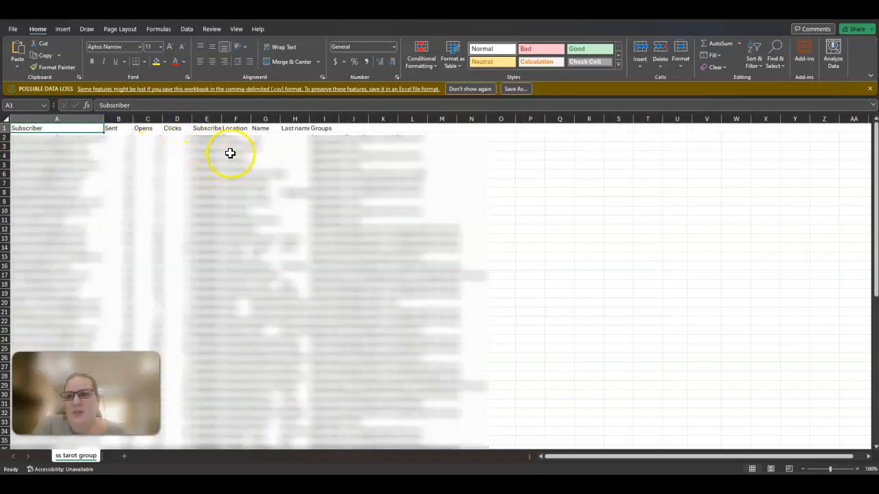
drag(221, 121, 399, 121)
drag(429, 122, 538, 121)
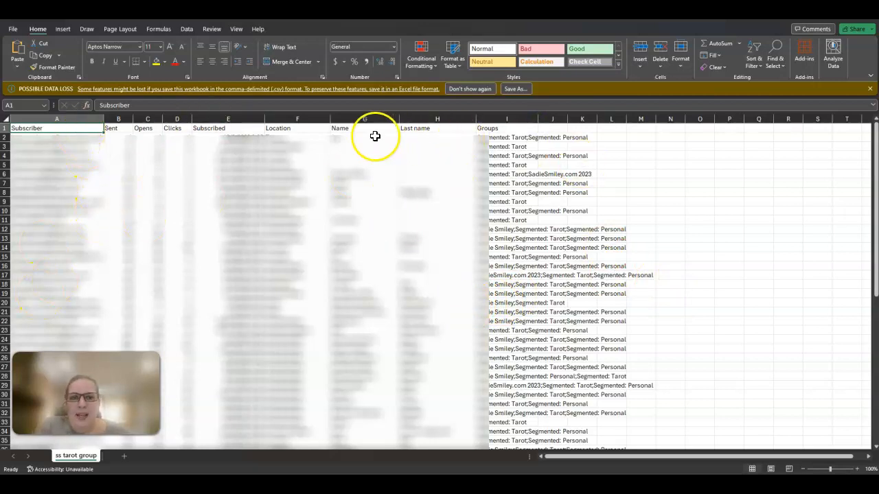
Step: Delete the Sent, Opens and Clicks columns from the subscriber sheet
click(121, 118)
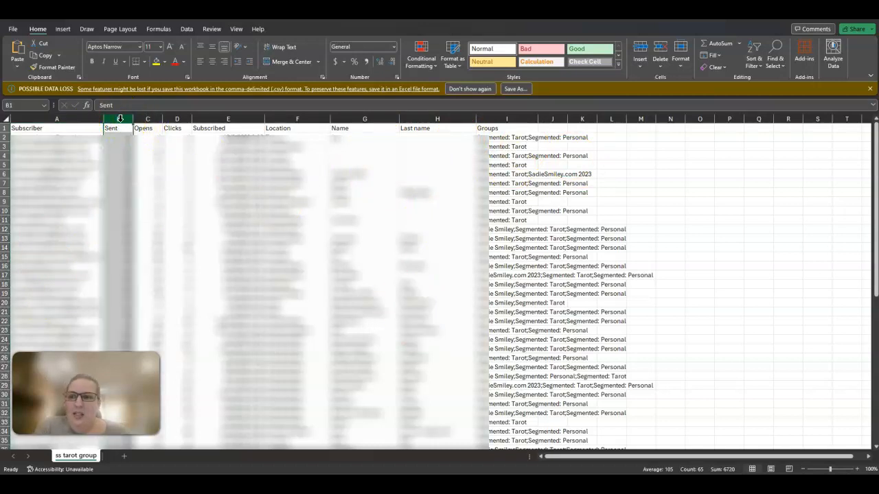
right_click(120, 120)
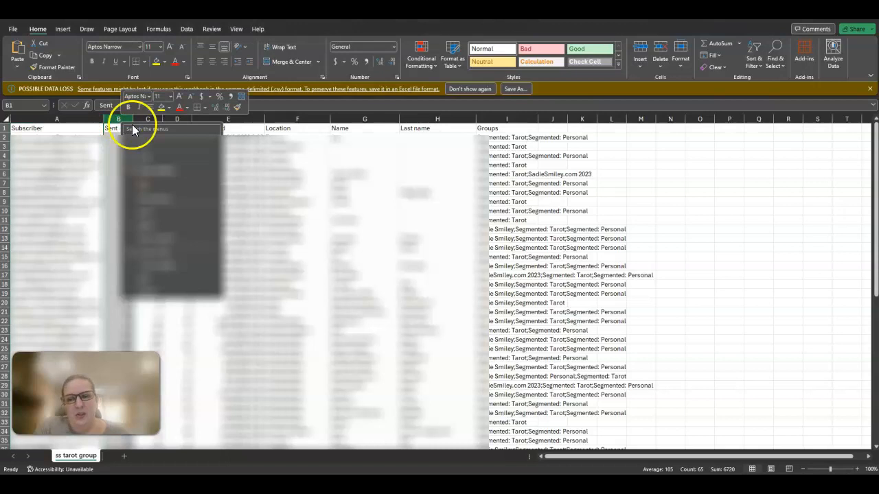
click(162, 225)
click(117, 119)
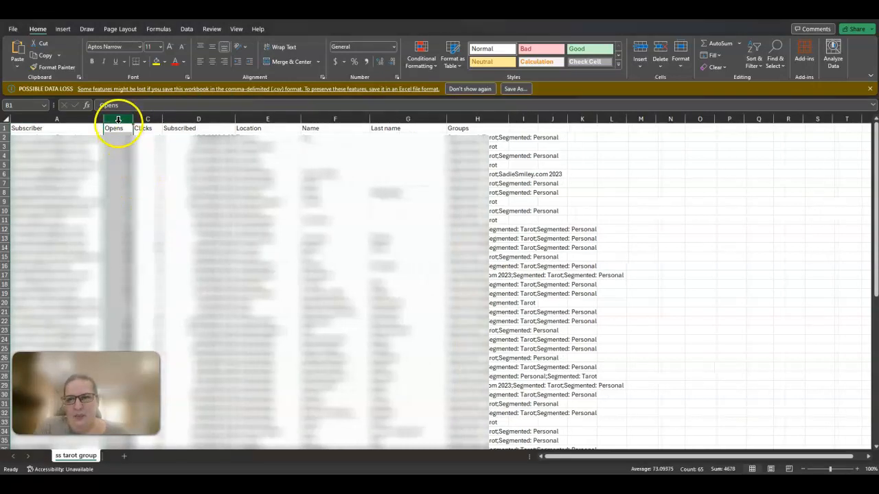
right_click(117, 119)
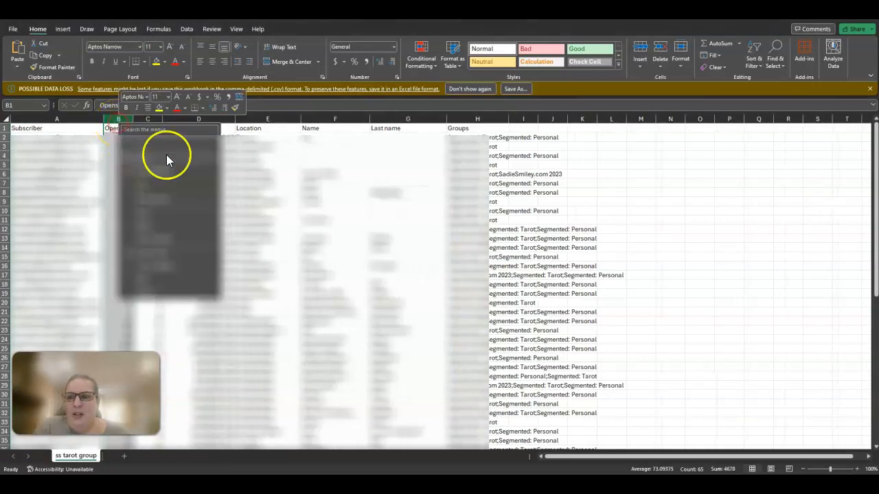
click(166, 225)
click(117, 120)
right_click(117, 120)
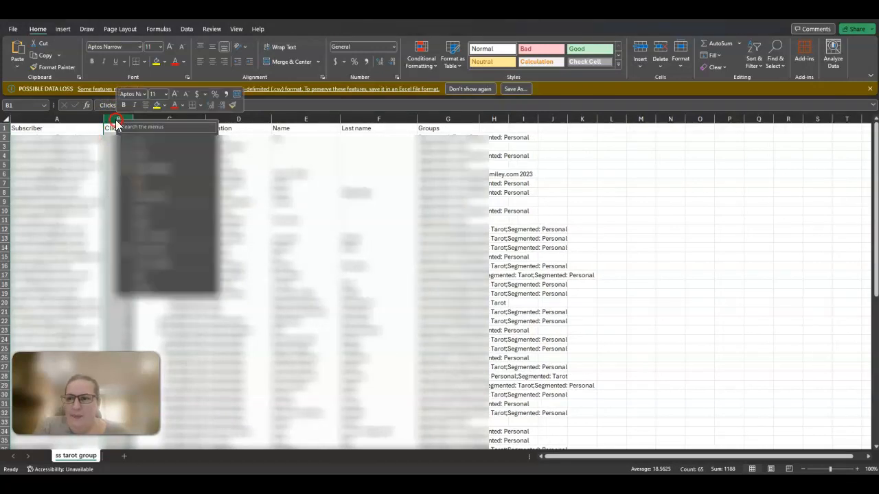
click(153, 225)
Step: Delete the Subscribed, Location and Groups columns, keeping only Subscriber, Name and Last name
key(ctrl+minus)
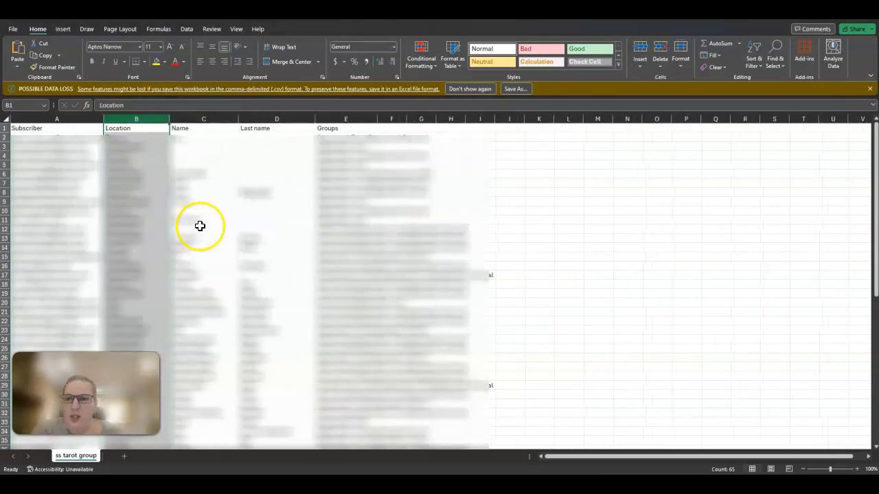
right_click(145, 119)
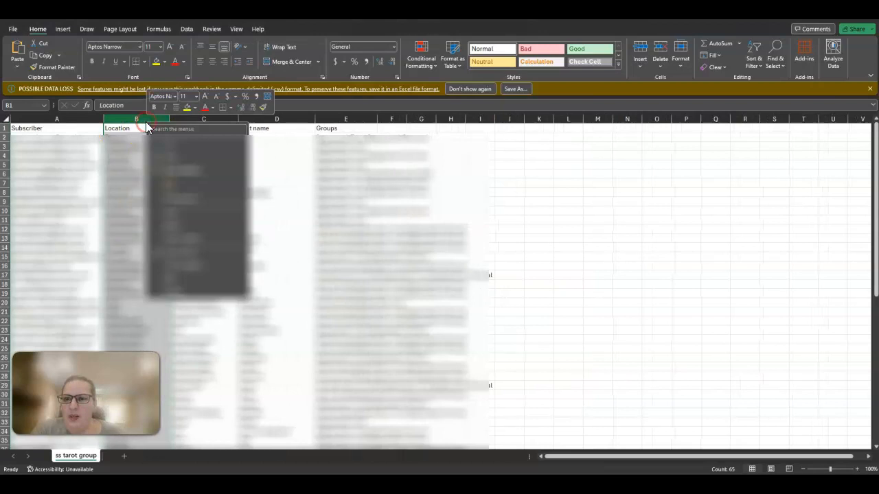
click(178, 223)
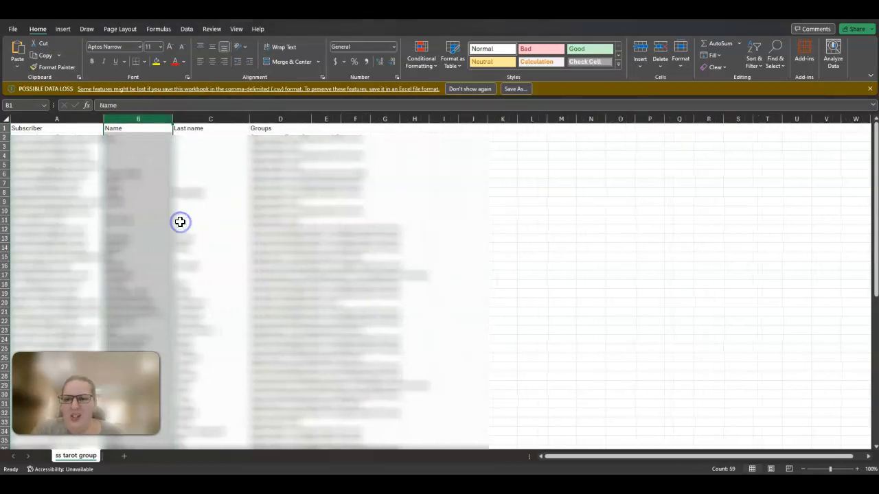
right_click(283, 120)
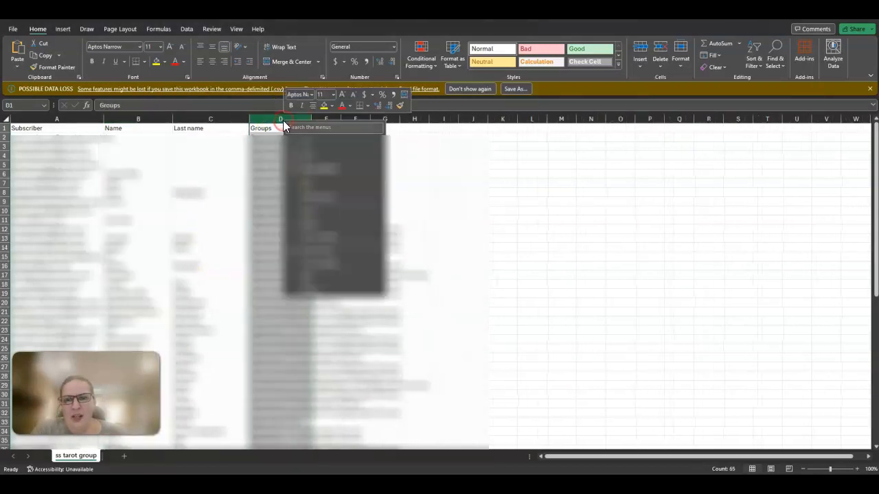
click(310, 220)
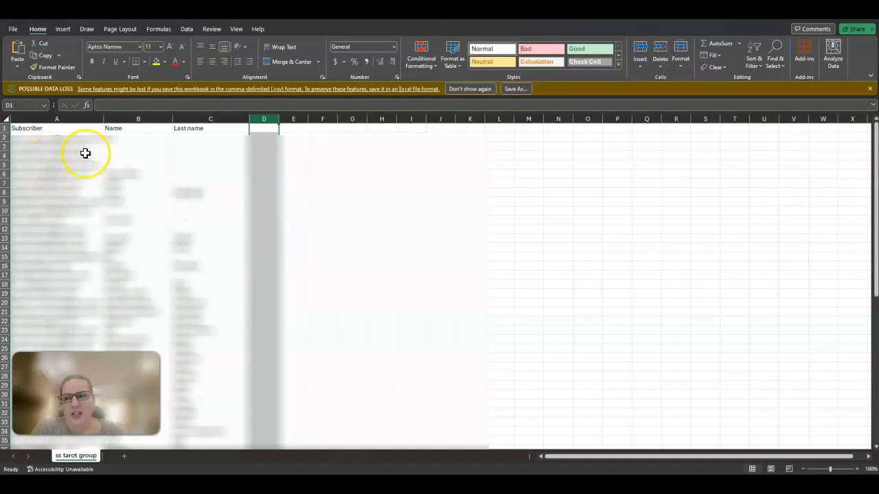
Step: Widen the Subscriber, Name and Last name columns slightly
drag(104, 119, 127, 122)
drag(198, 118, 207, 121)
drag(286, 121, 293, 121)
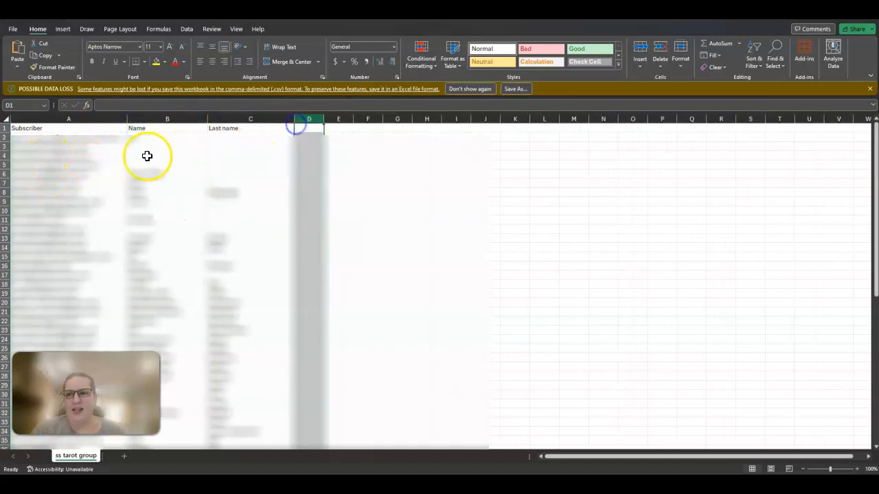
Step: Rename the Subscriber column header as "Email" and the Name column header as "First Name"
double_click(56, 129)
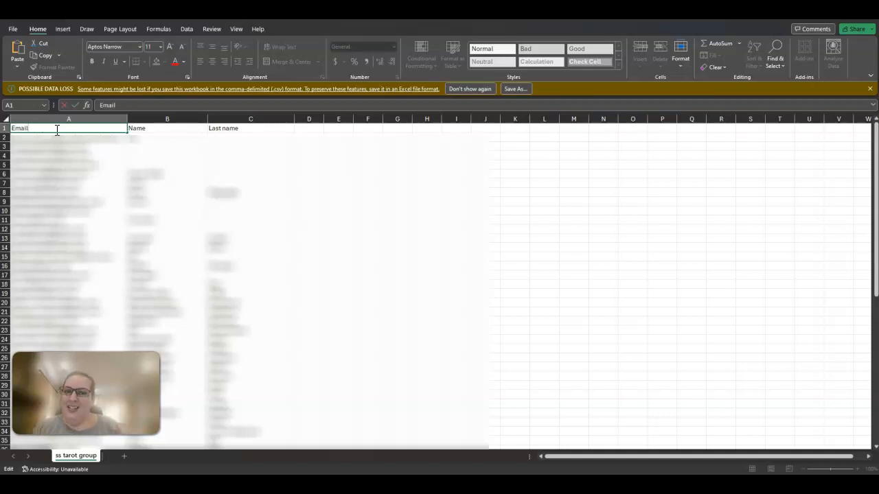
click(165, 134)
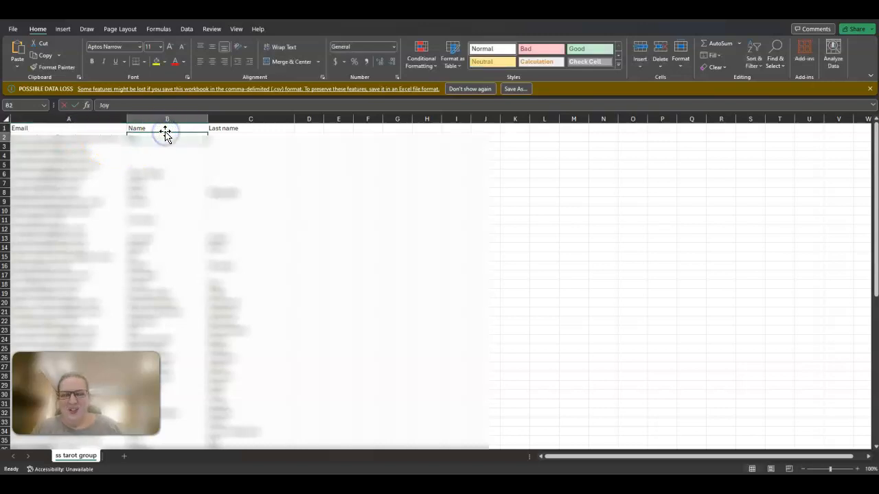
click(165, 128)
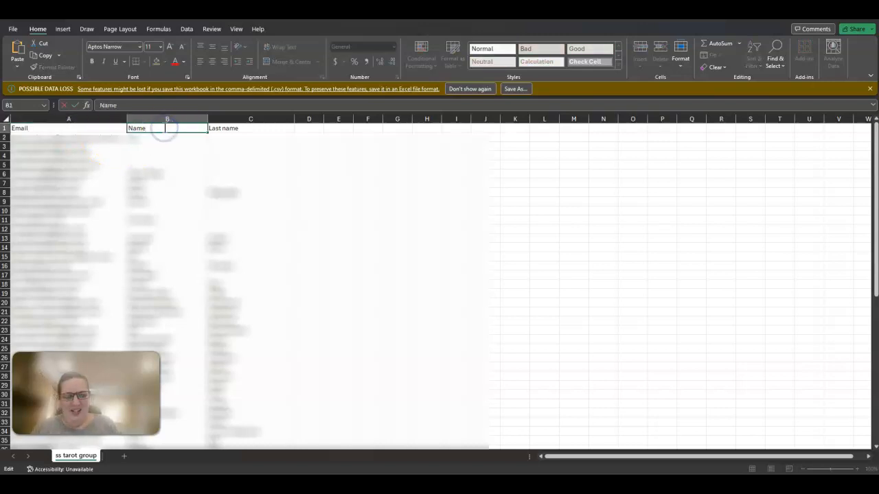
text(irst)
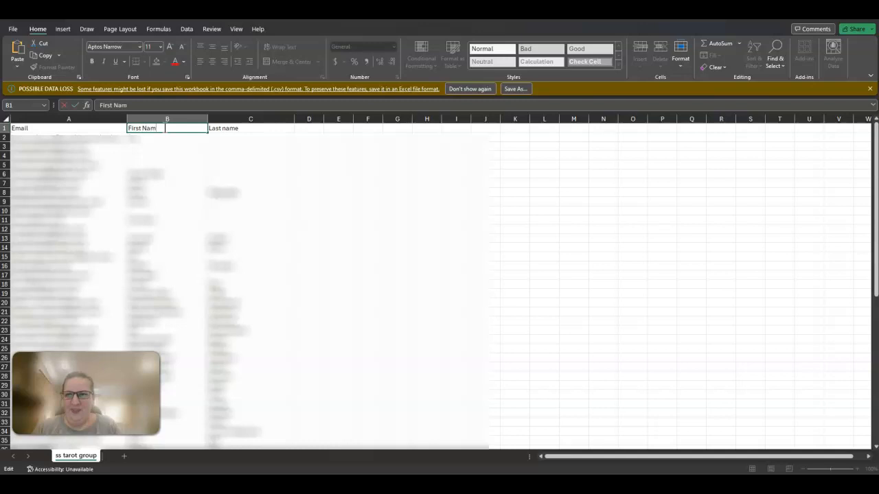
text( Name)
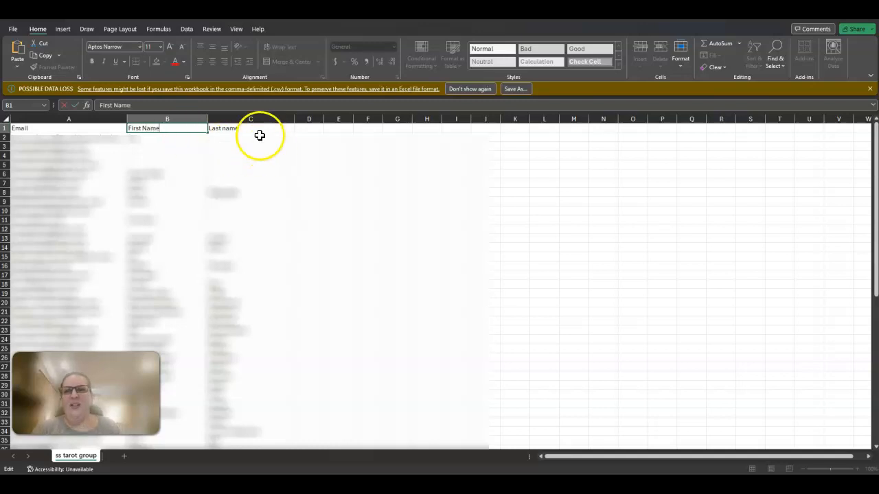
click(322, 202)
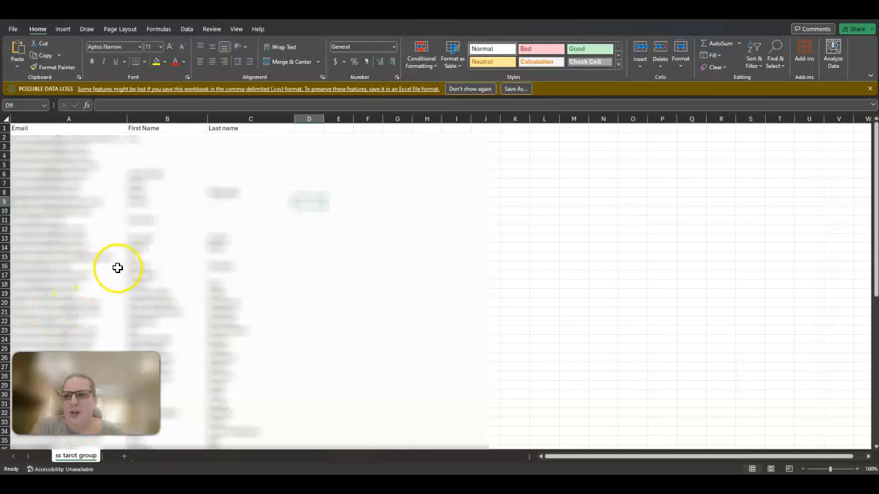
Step: Look over the remaining subscriber rows, save the edited "ss tarot group" file and close it
scroll(163, 264, down, 2)
scroll(165, 295, down, 2)
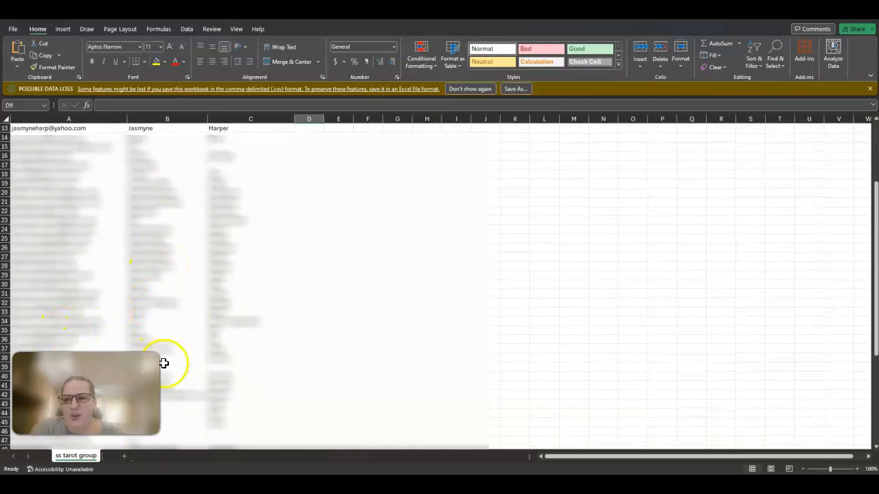
scroll(168, 405, down, 4)
scroll(168, 330, down, 4)
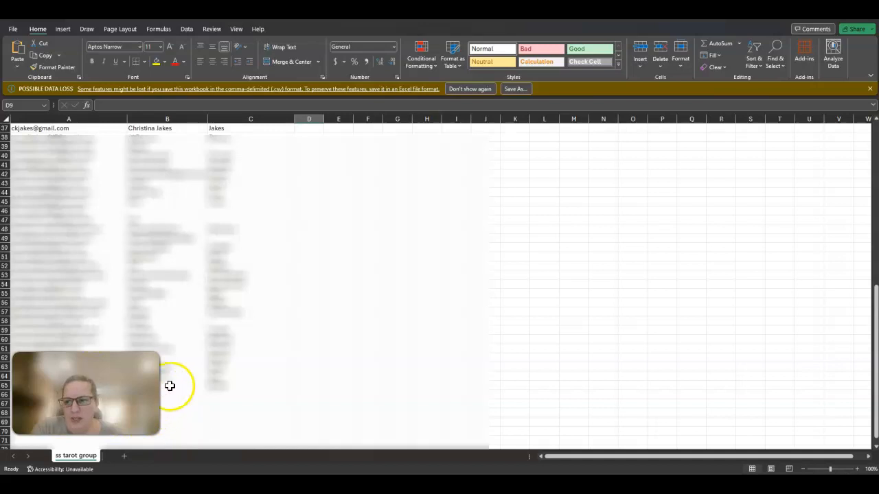
scroll(172, 386, up, 12)
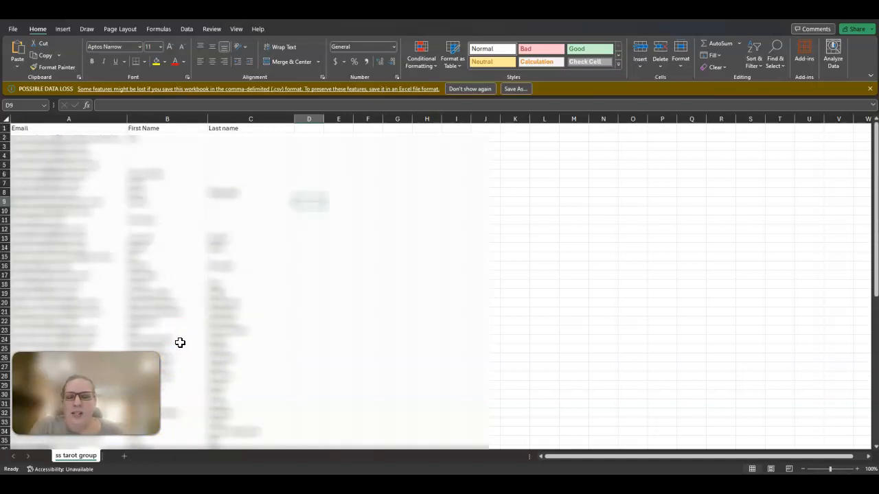
click(12, 30)
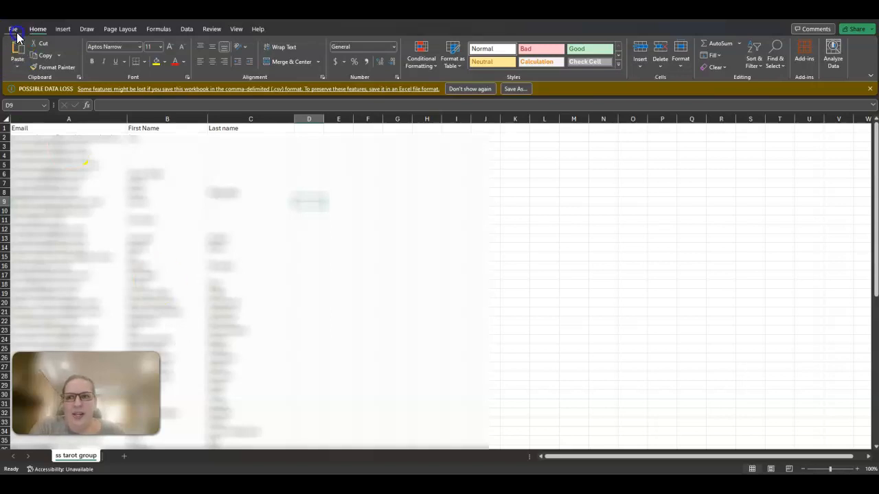
click(25, 152)
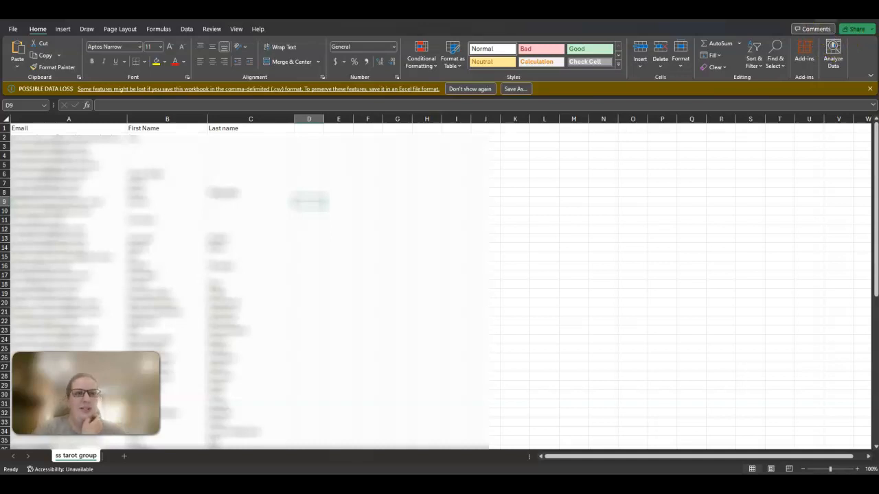
click(869, 14)
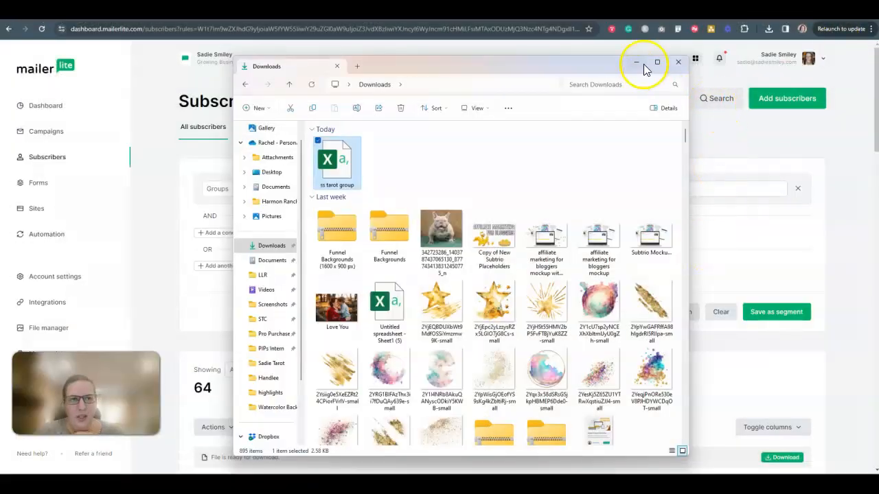
Step: Switch to the Subtrio browser tab and start importing contacts from the Contacts page
click(644, 64)
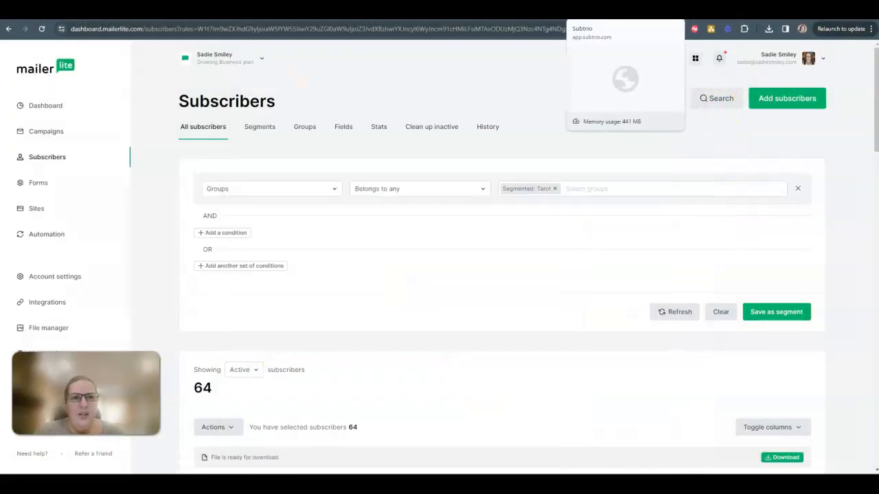
click(604, 11)
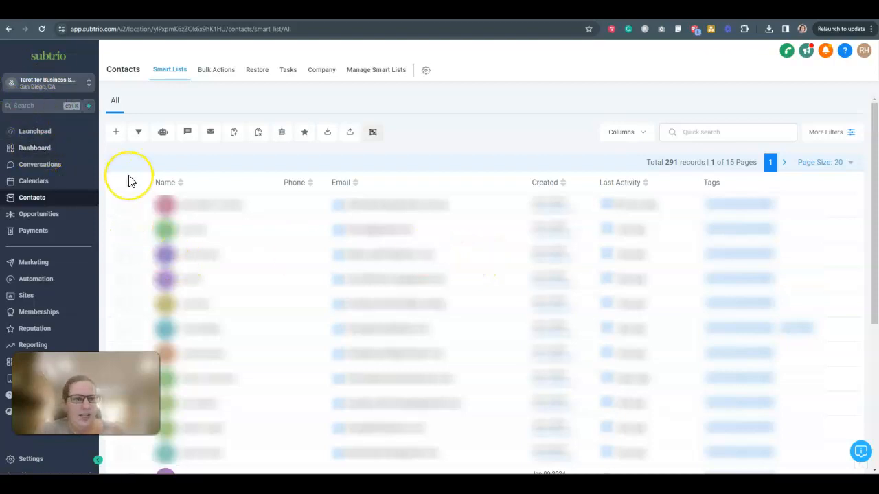
click(31, 199)
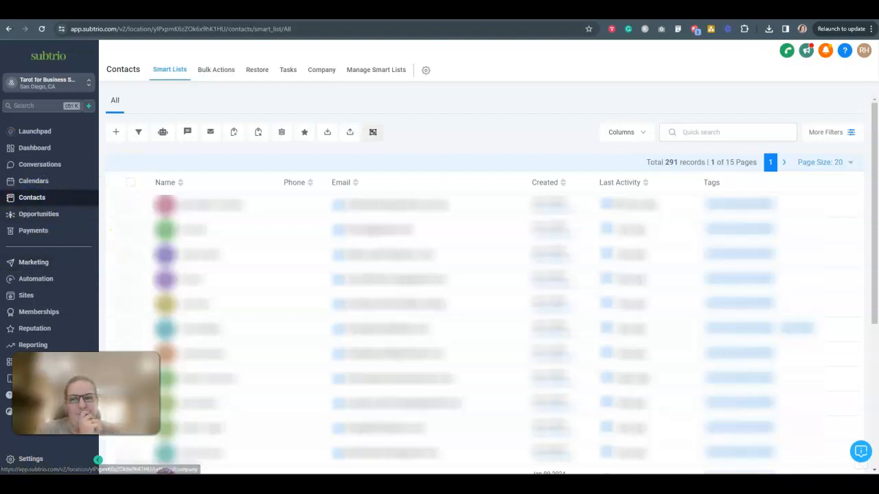
click(351, 134)
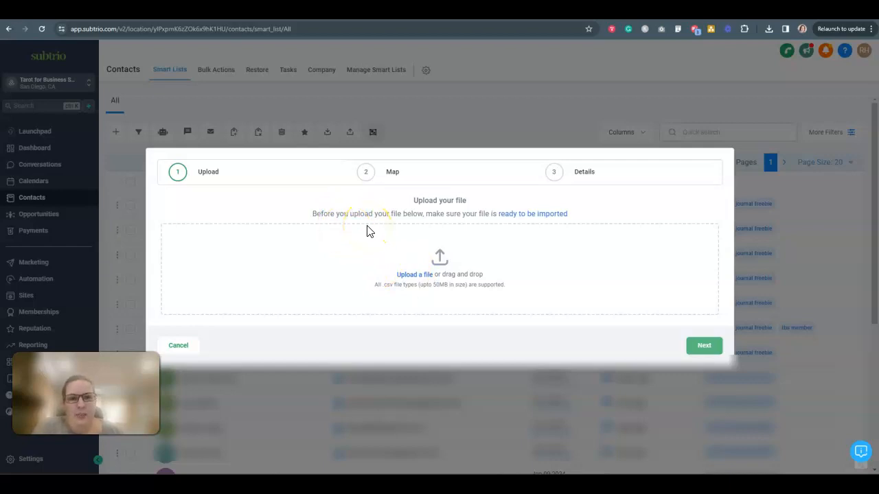
Step: Open the document on preparing files for import and review its file, column value, tag and phone number format requirements
click(530, 217)
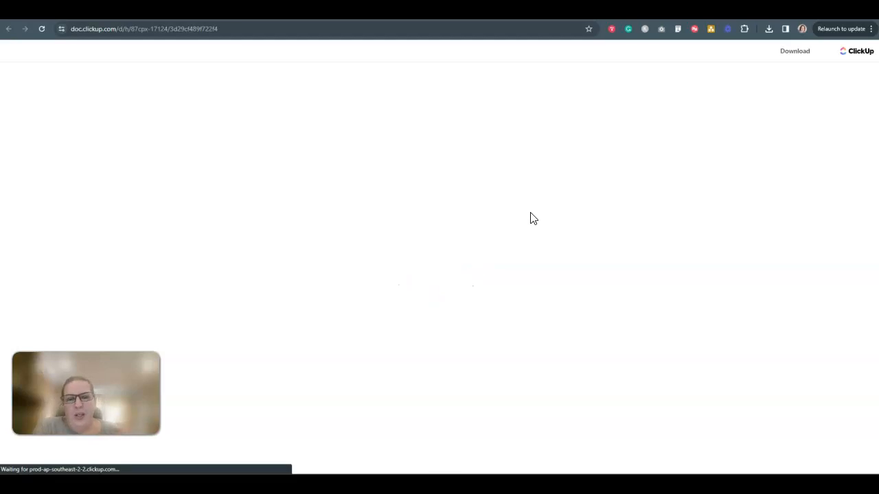
click(588, 265)
scroll(589, 265, down, 3)
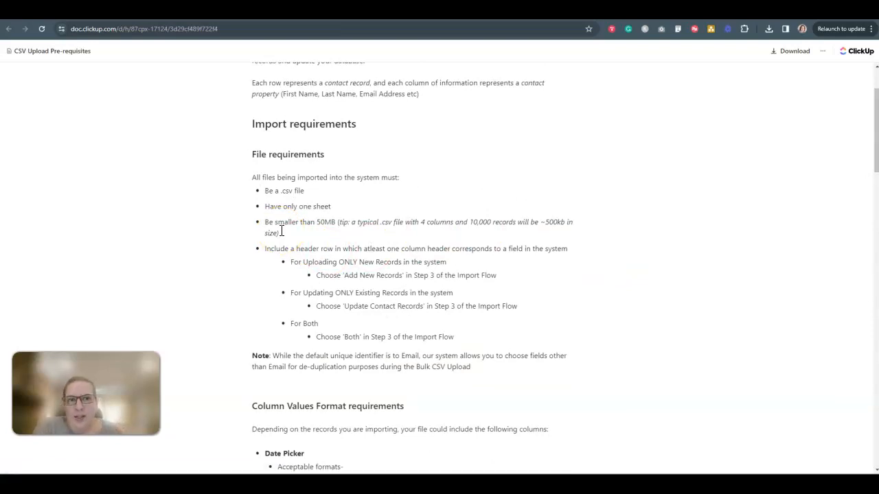
click(291, 252)
scroll(292, 252, down, 1)
scroll(481, 310, down, 2)
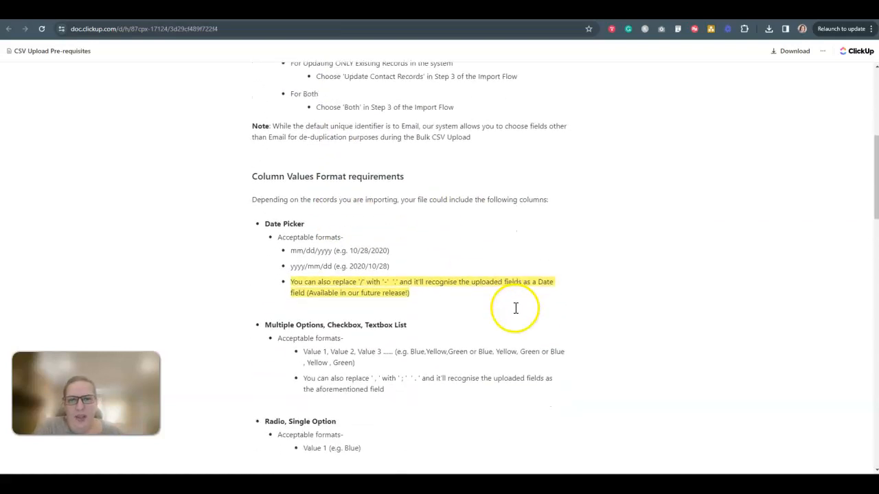
scroll(236, 282, down, 1)
scroll(235, 283, down, 1)
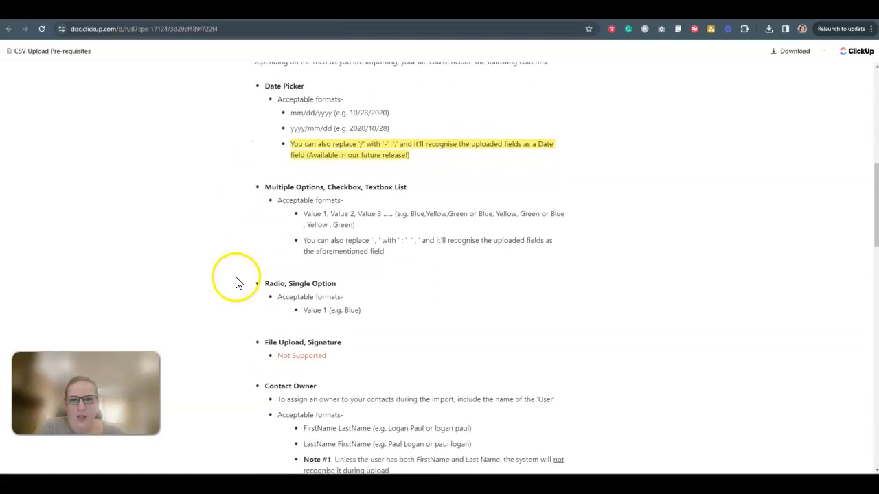
scroll(232, 285, down, 2)
scroll(230, 288, down, 1)
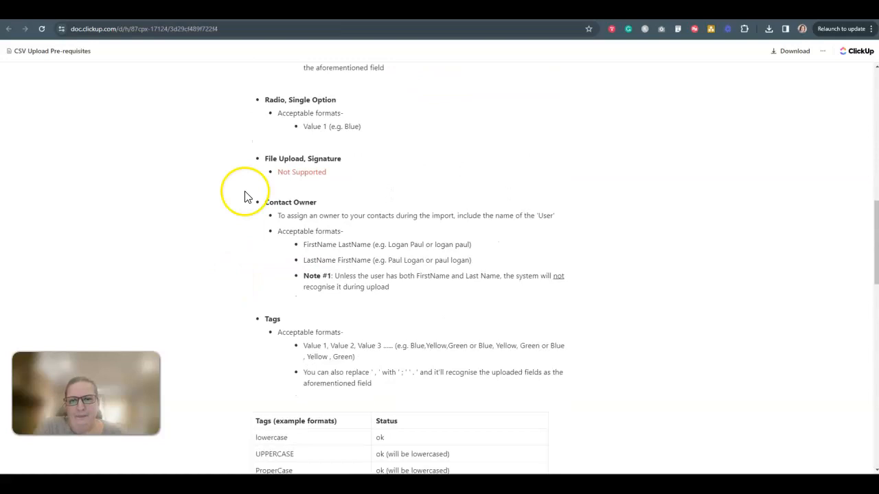
scroll(248, 350, down, 2)
scroll(233, 350, down, 10)
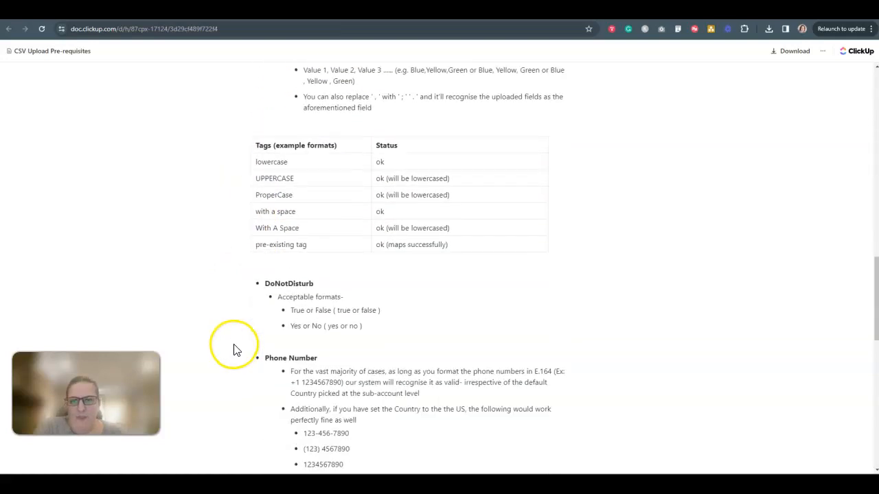
scroll(233, 350, up, 20)
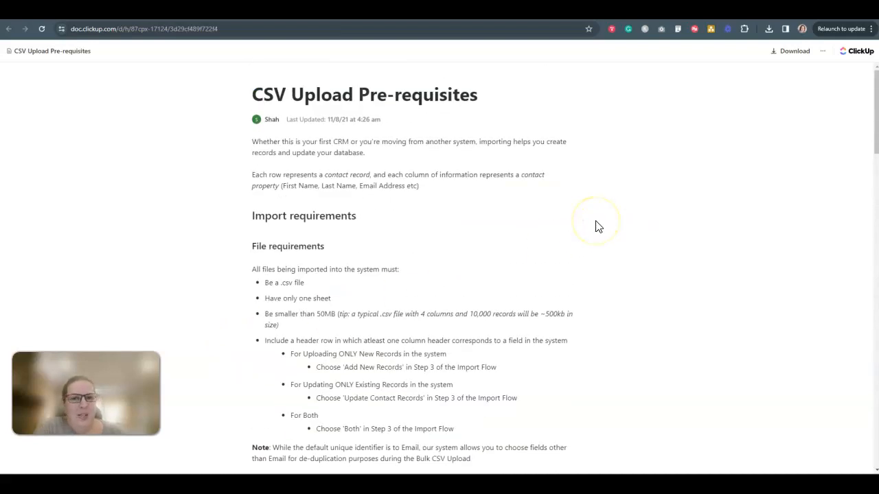
scroll(641, 249, down, 5)
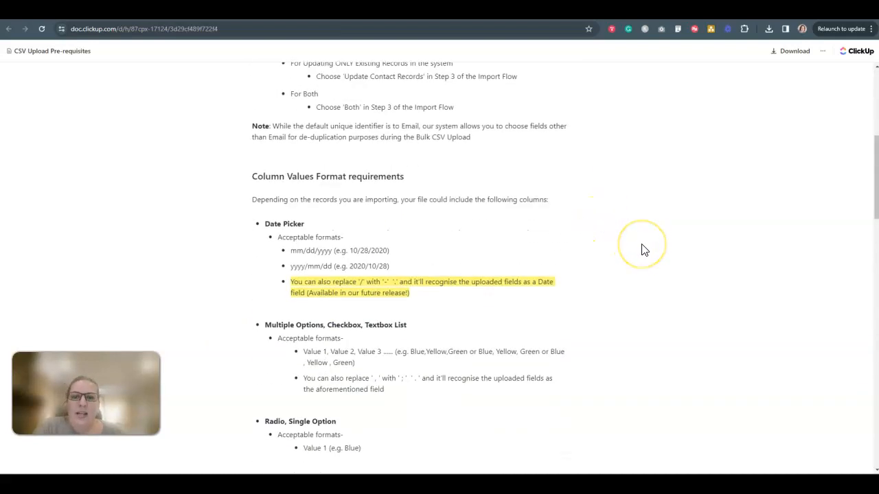
Step: Read through the accepted formats for each column type in the CSV upload document, focusing on the Tags section and its example table
scroll(644, 249, down, 2)
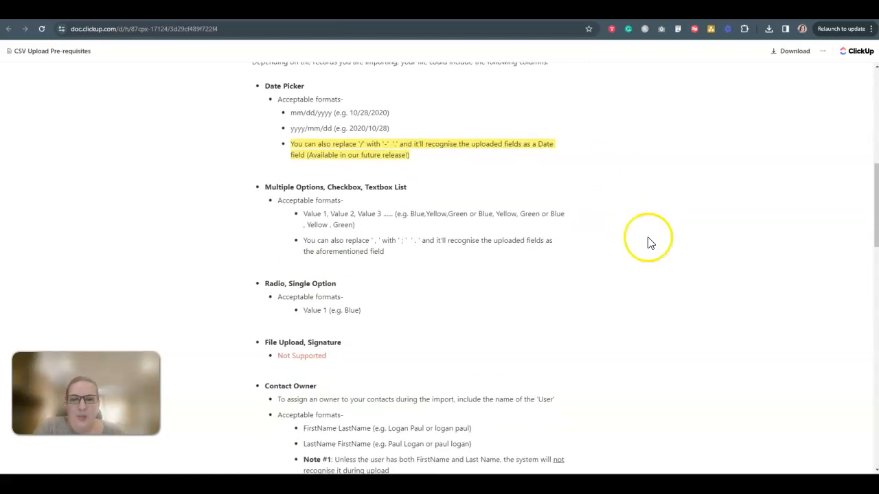
scroll(596, 266, down, 1)
scroll(596, 266, down, 2)
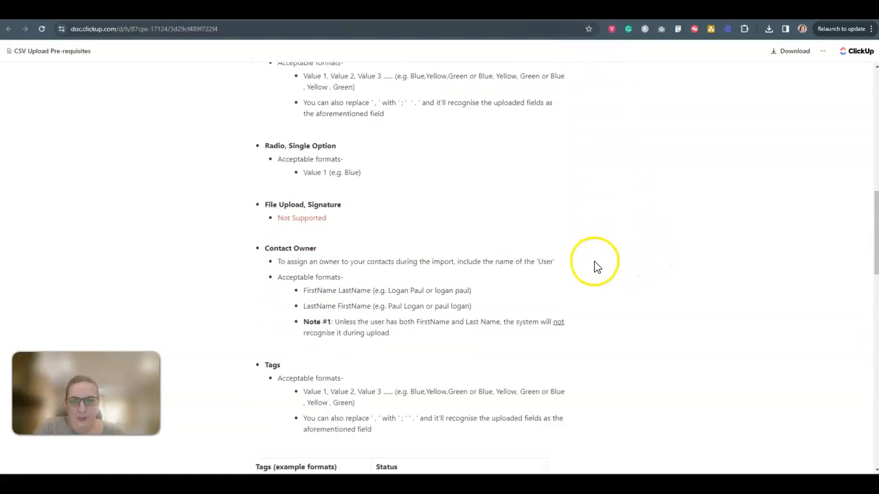
scroll(614, 339, down, 3)
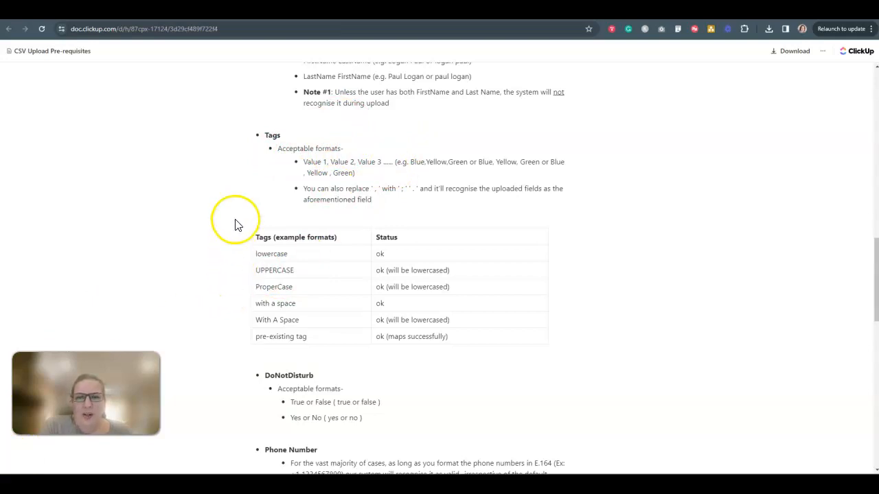
click(257, 135)
drag(257, 134, 538, 365)
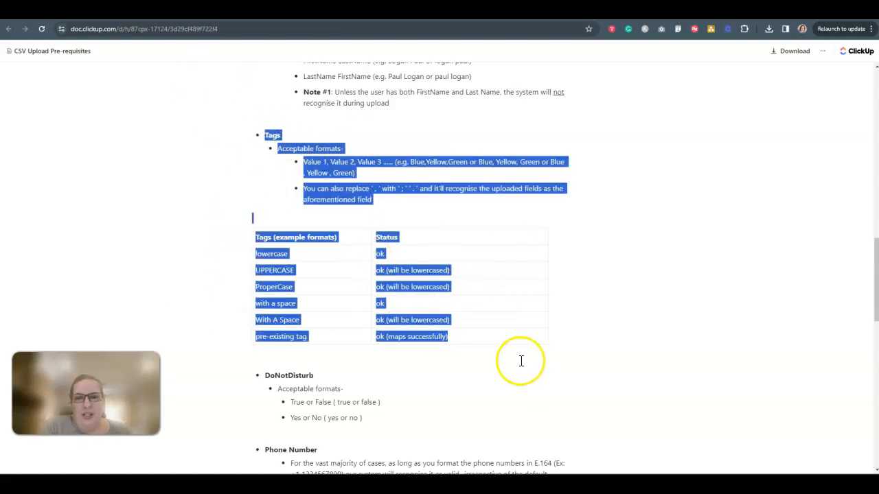
click(636, 295)
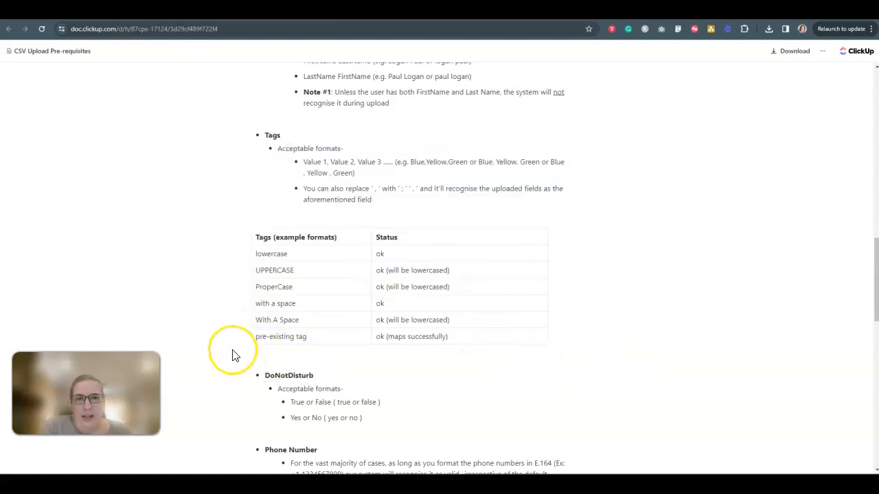
scroll(231, 355, up, 12)
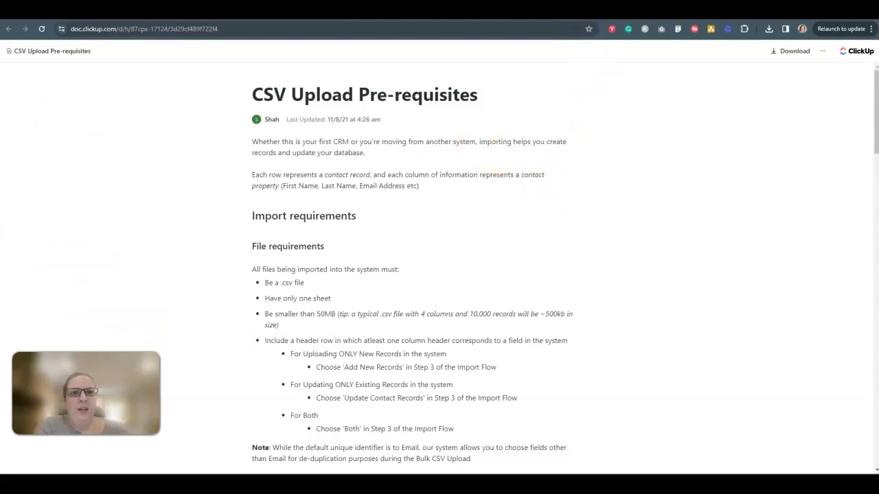
Step: Return to the Subtrio contact import and upload "ss tarot group" from the Downloads folder, continuing to the column mapping
click(569, 9)
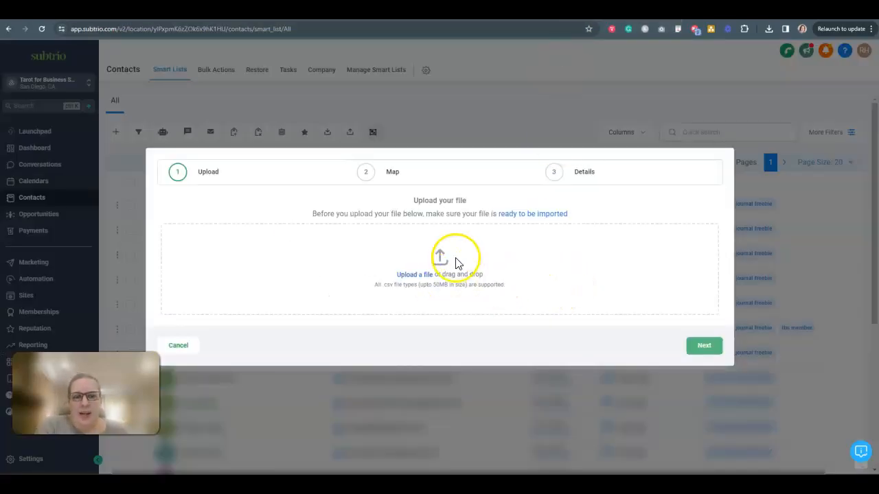
click(408, 276)
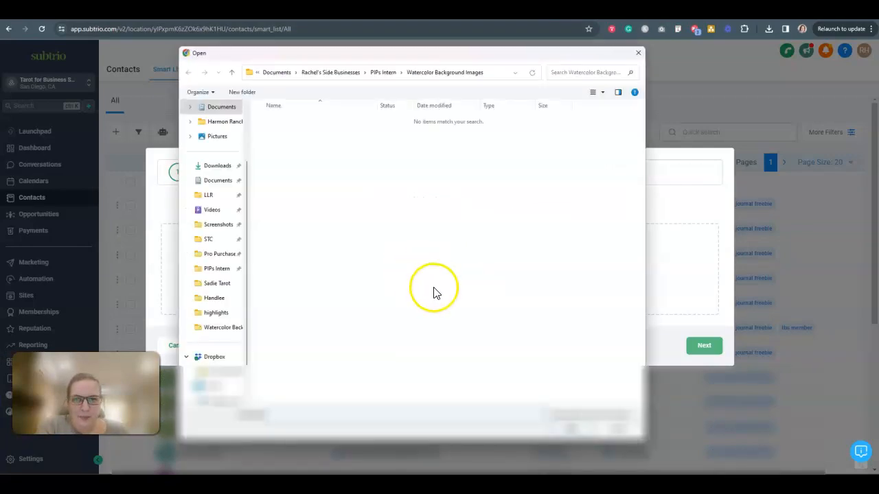
click(215, 166)
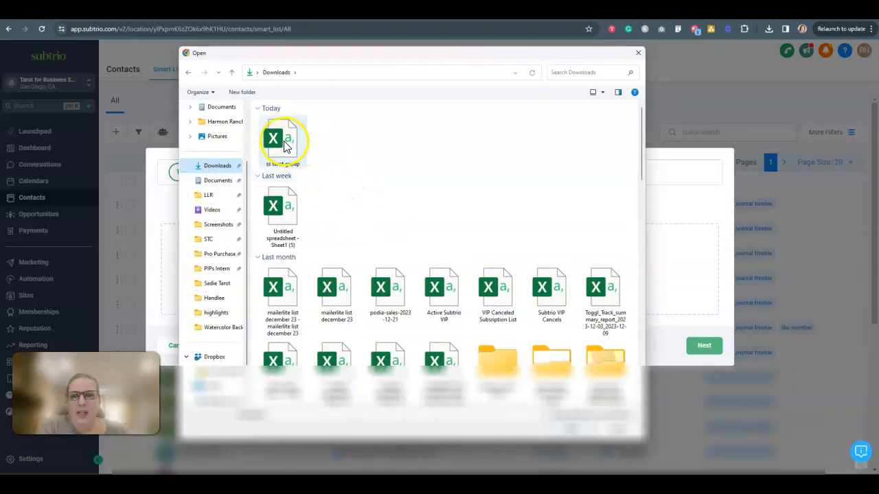
click(288, 145)
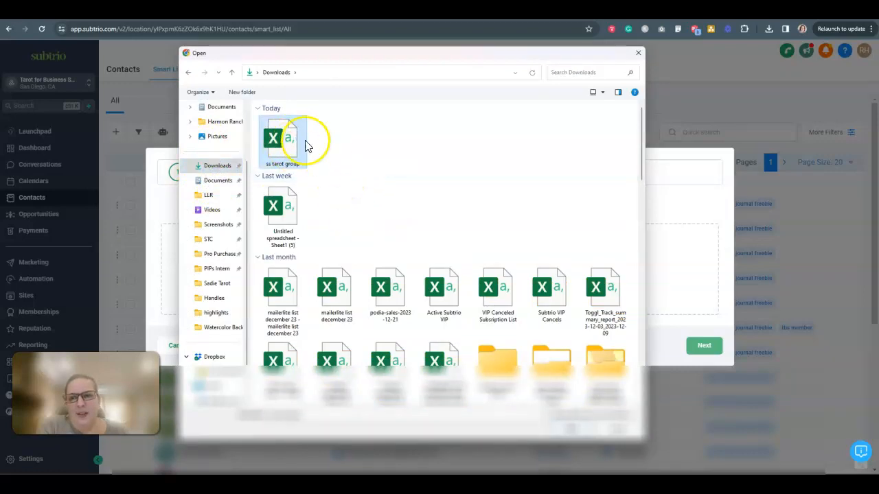
click(570, 427)
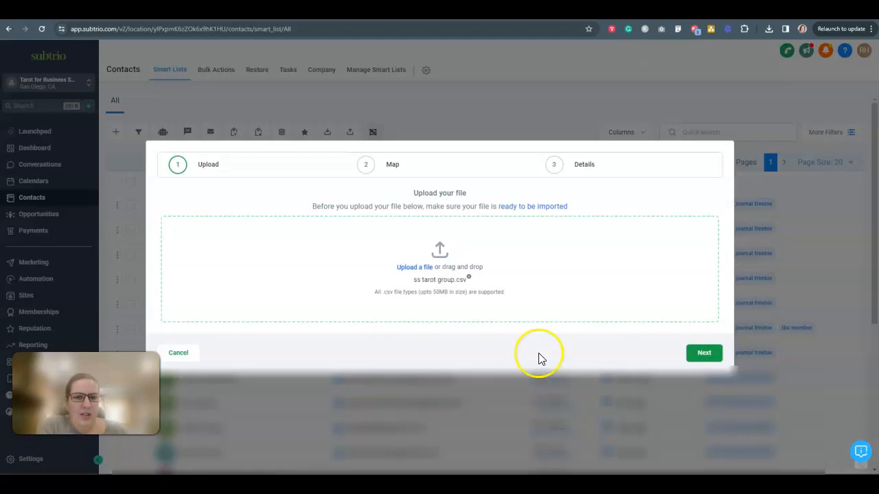
click(694, 356)
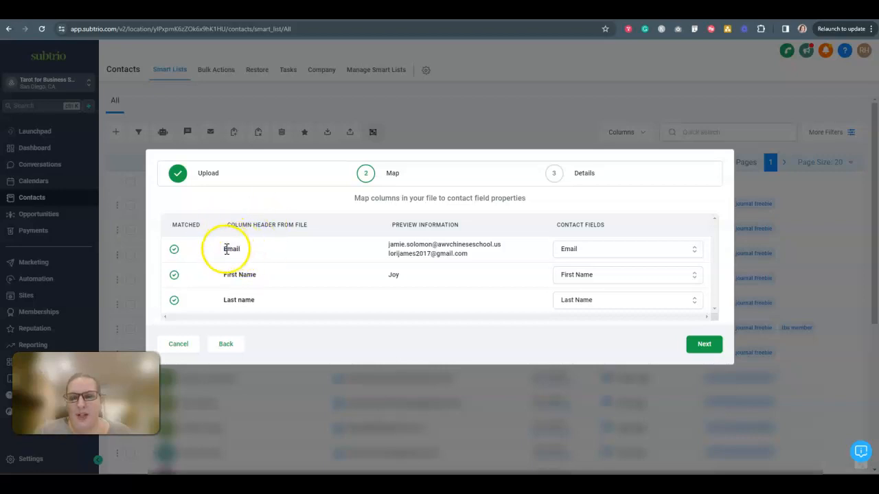
Step: Check that the Email, First Name and Last name columns match their contact fields and accept the mapping
drag(225, 250, 247, 251)
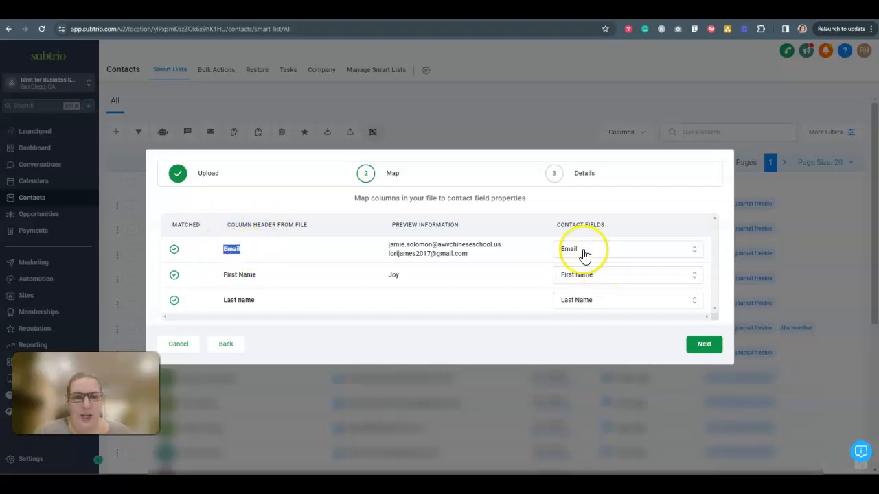
click(252, 252)
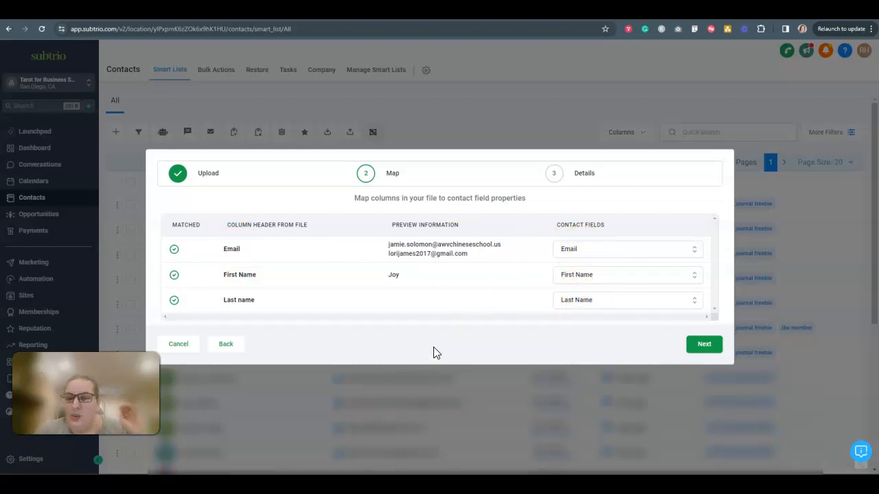
click(702, 345)
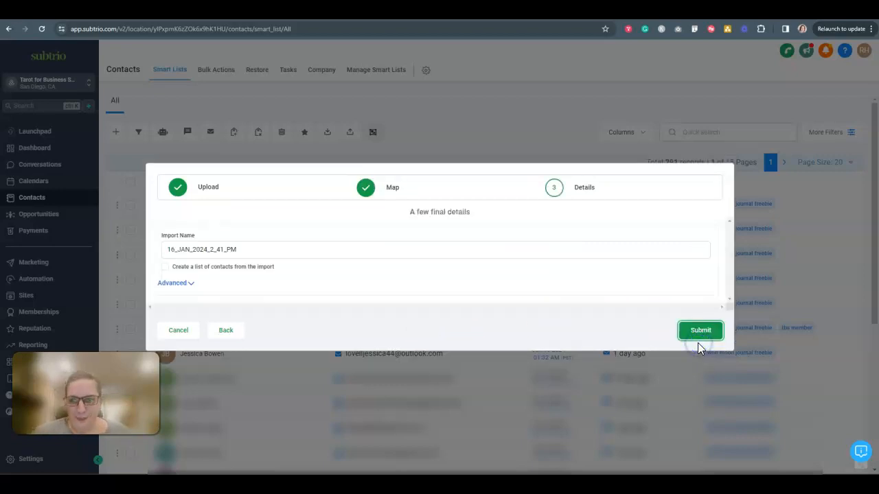
Step: Expand the advanced import options and name the import "Sadie Tarot"
click(189, 284)
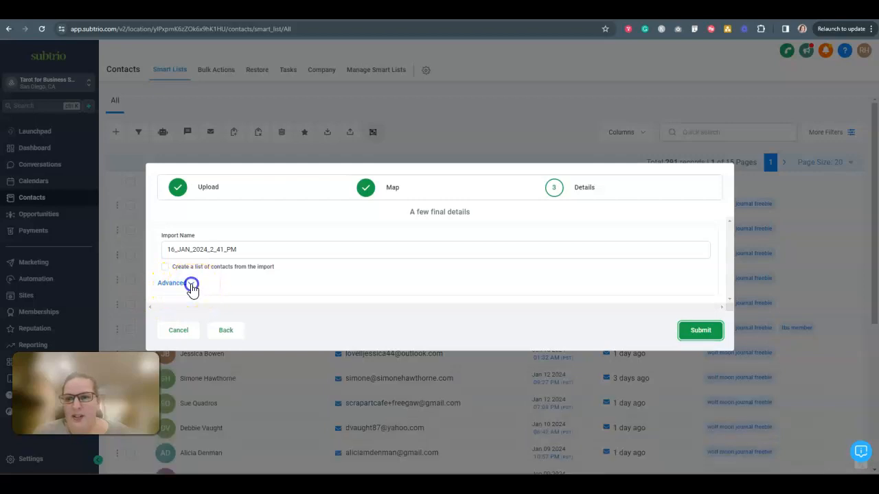
drag(237, 166, 150, 181)
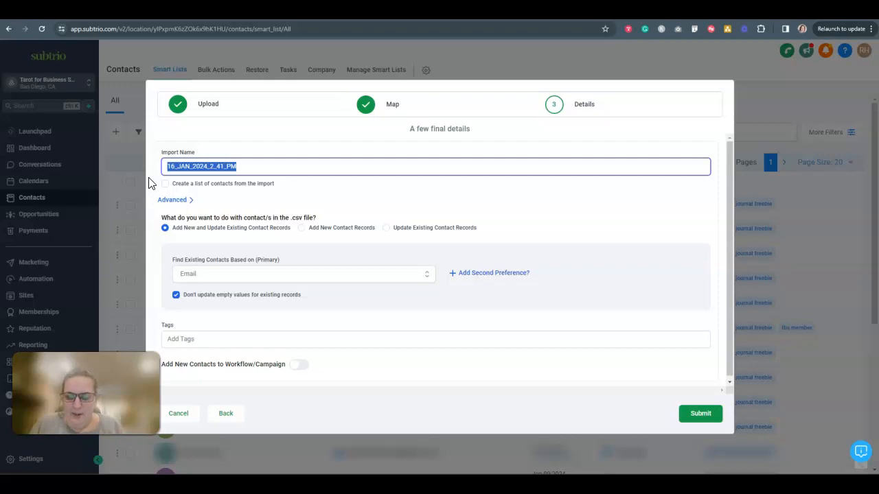
text(Sadie Tarot)
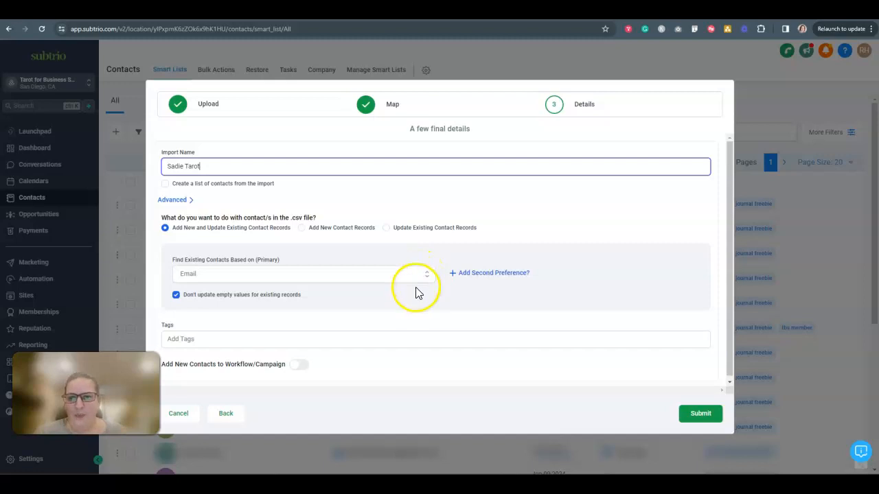
Step: Create the new tag "Mailerlite Subtrio" and assign it to the imported contacts
scroll(369, 297, down, 1)
click(190, 303)
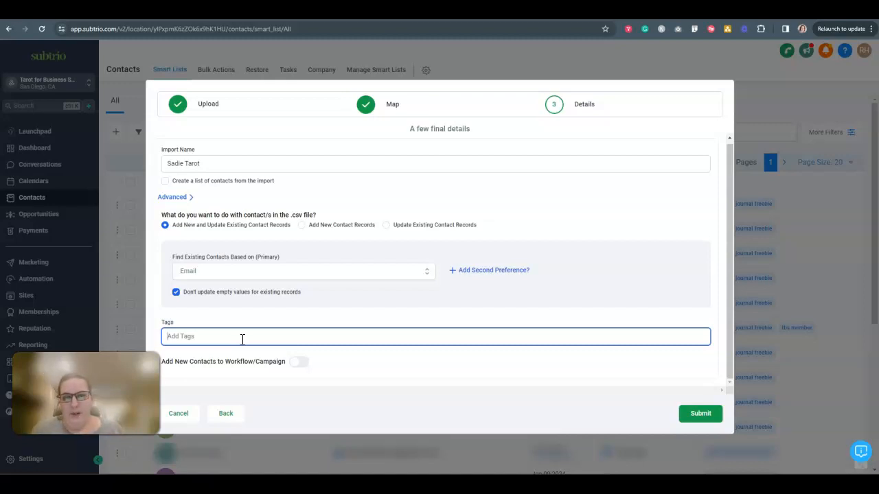
text(Mail)
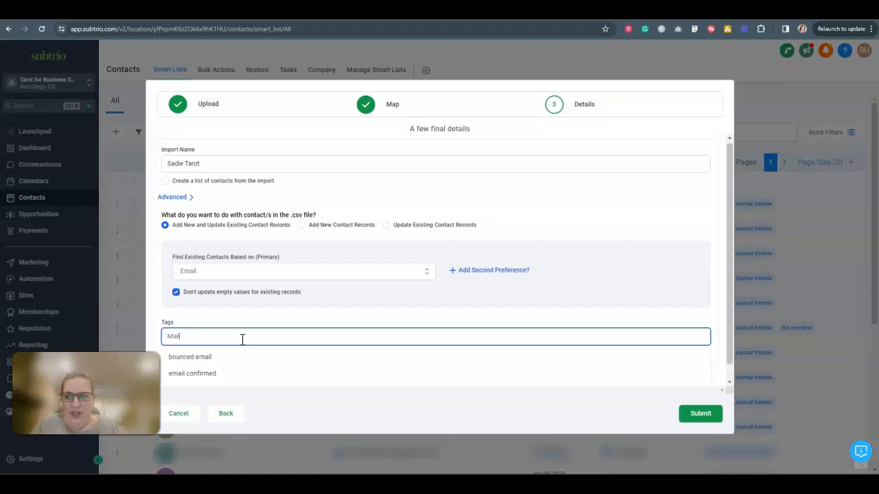
text(erlite Subtrio)
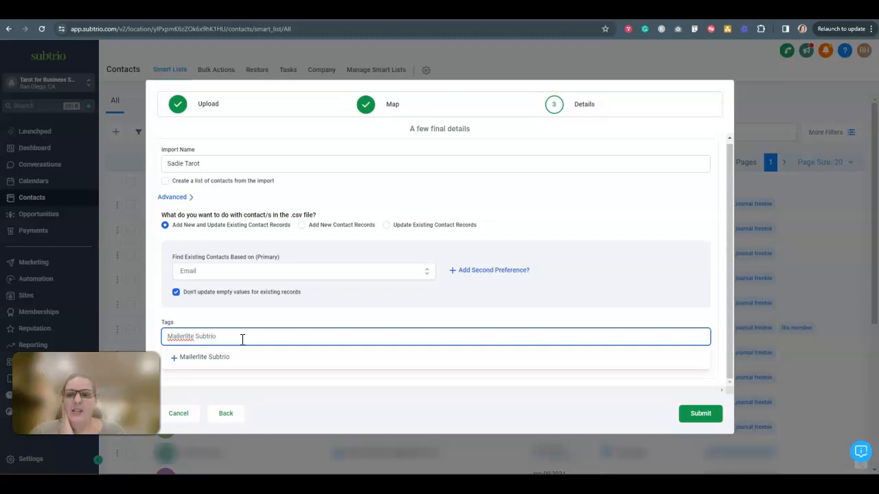
click(198, 358)
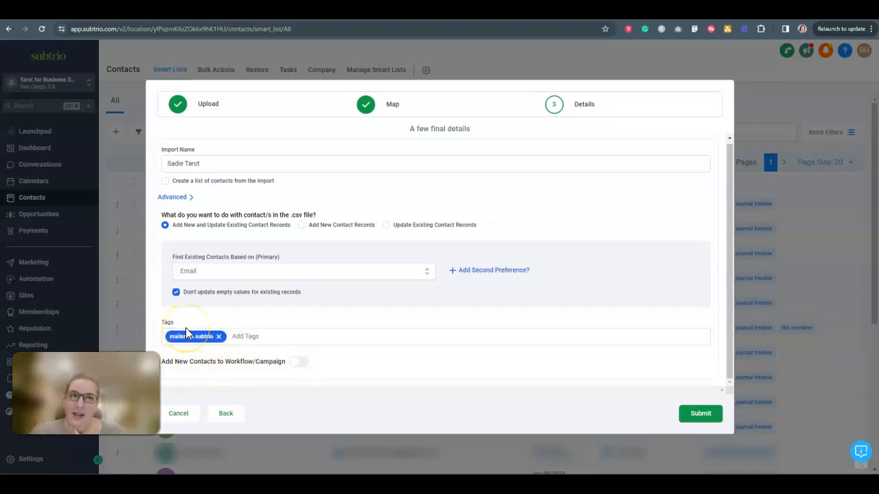
Step: Look through the existing tags that could be added to the imported contacts as a second tag
click(265, 337)
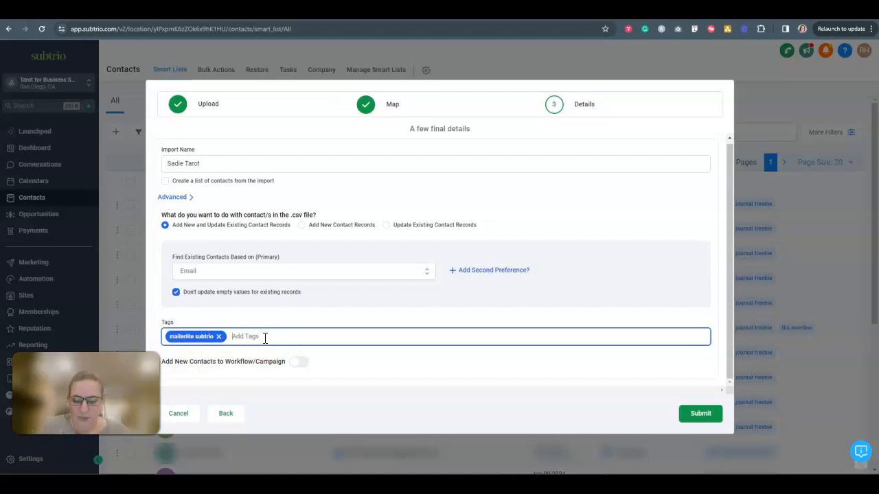
text(l)
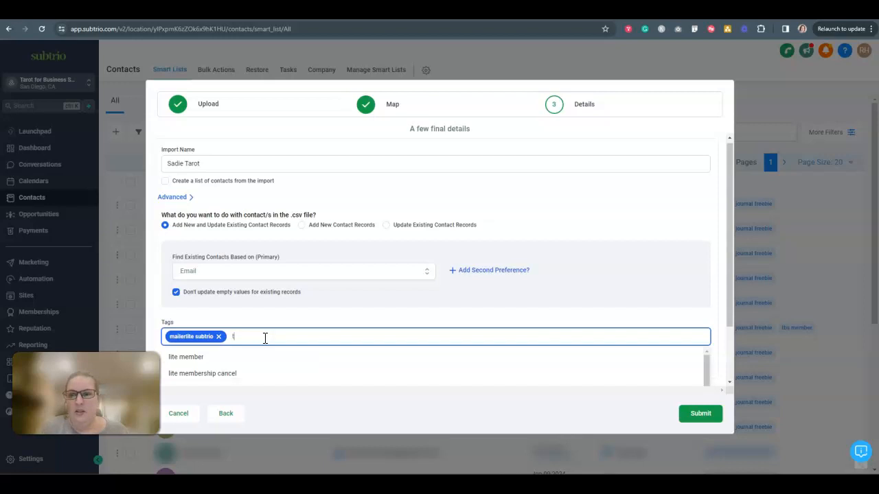
key(BackSpace)
click(253, 333)
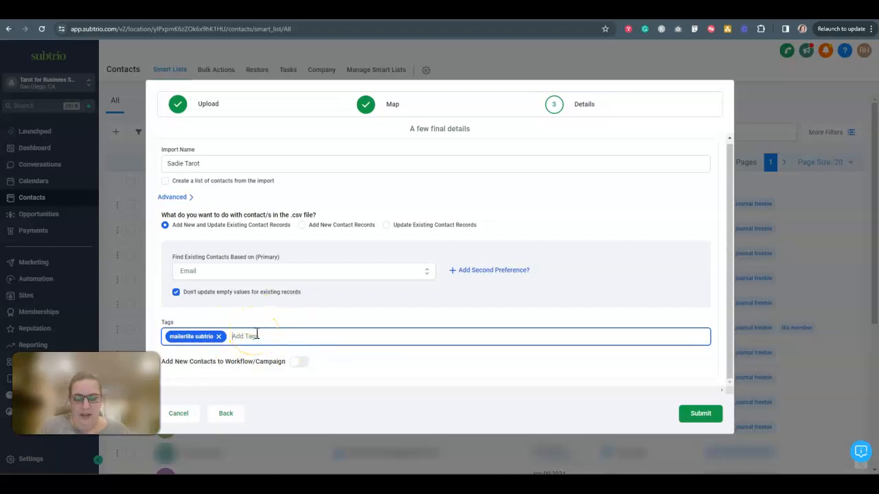
click(267, 337)
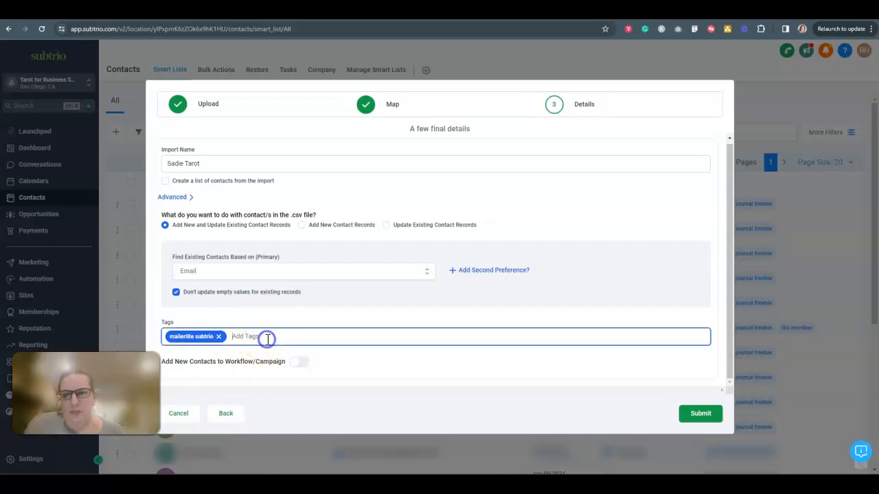
text(m)
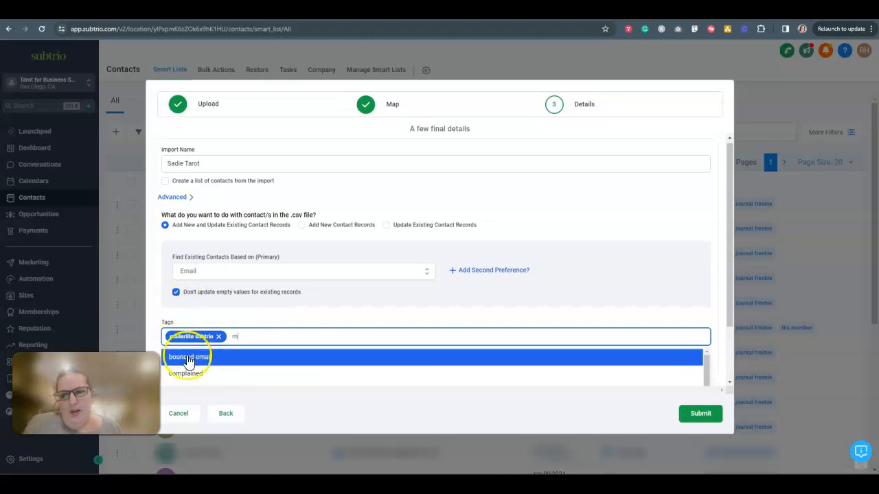
scroll(216, 385, down, 1)
scroll(388, 252, down, 2)
scroll(244, 335, down, 1)
scroll(247, 351, up, 3)
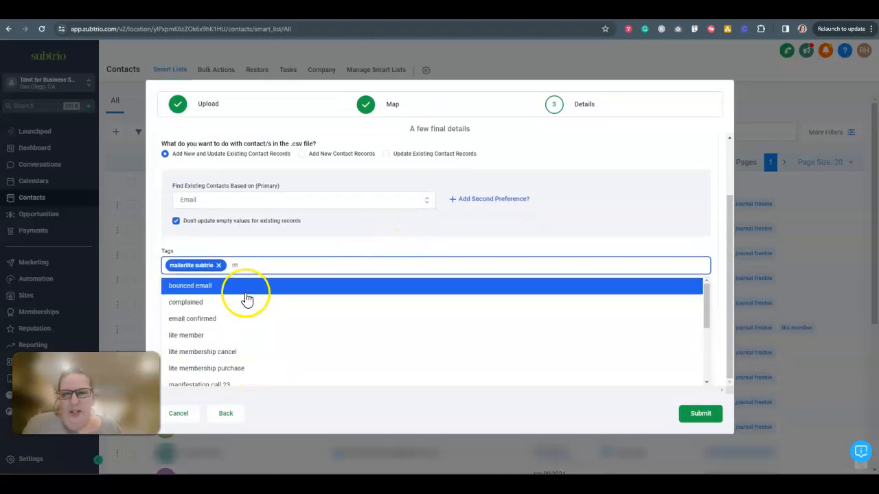
scroll(248, 270, up, 2)
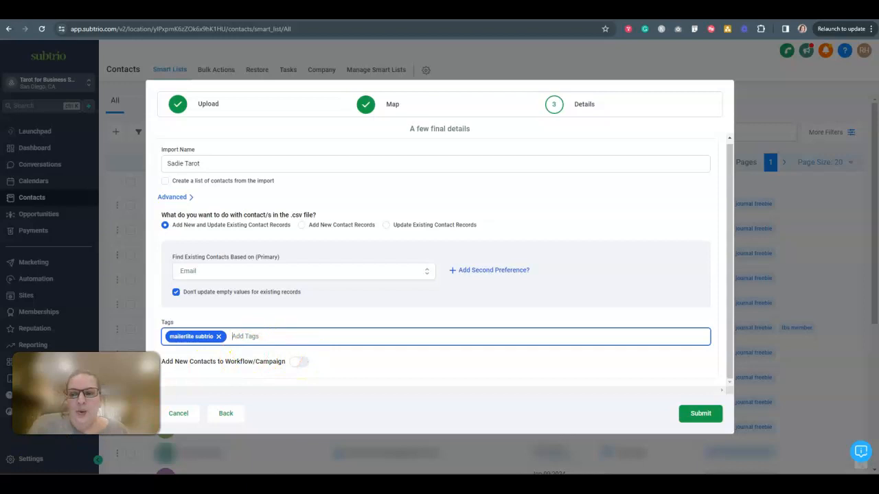
click(299, 361)
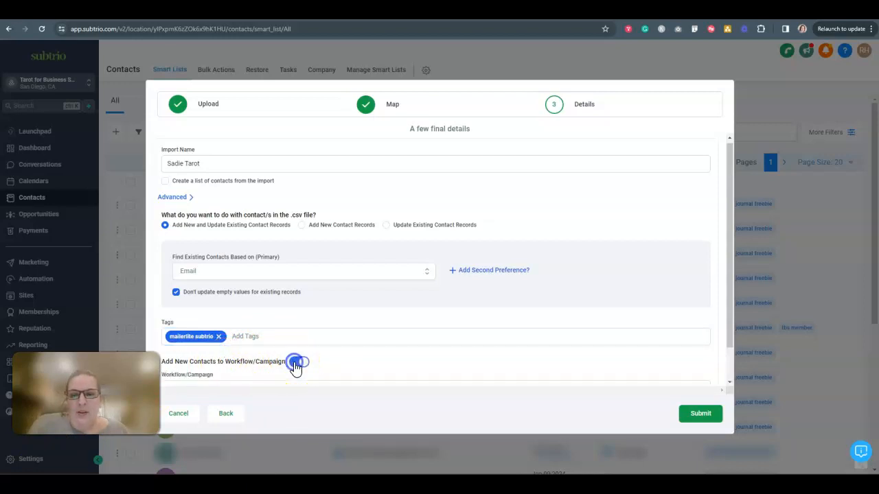
click(252, 351)
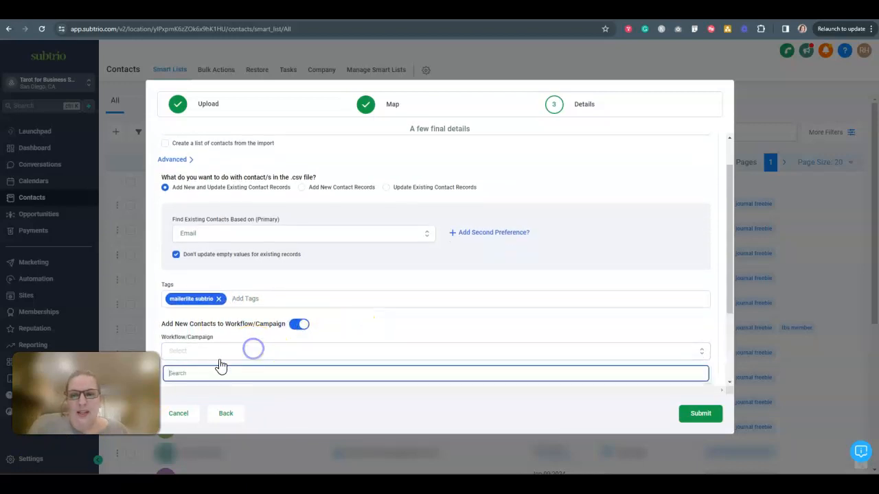
click(299, 323)
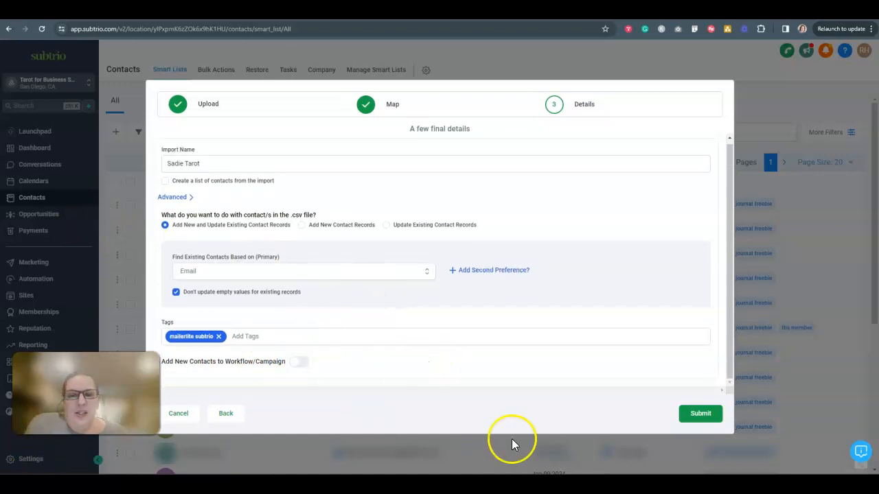
Step: Submit the contact import and open the bulk actions list to view its progress
click(707, 414)
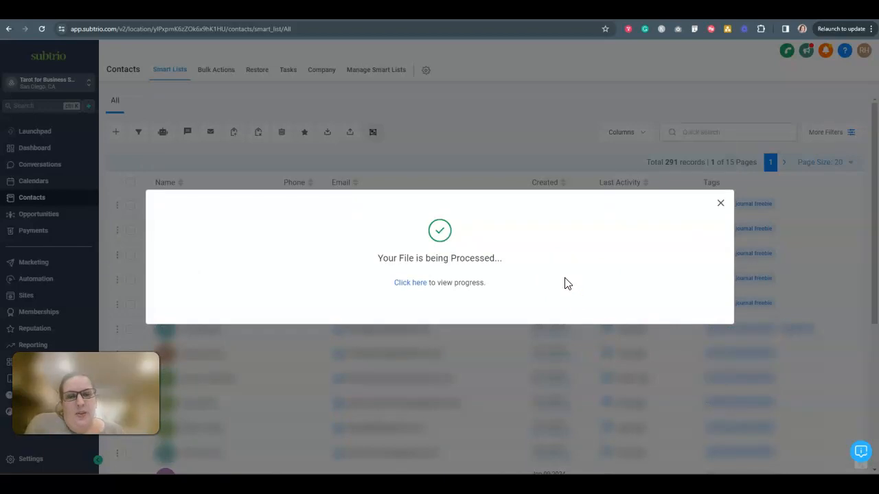
click(405, 284)
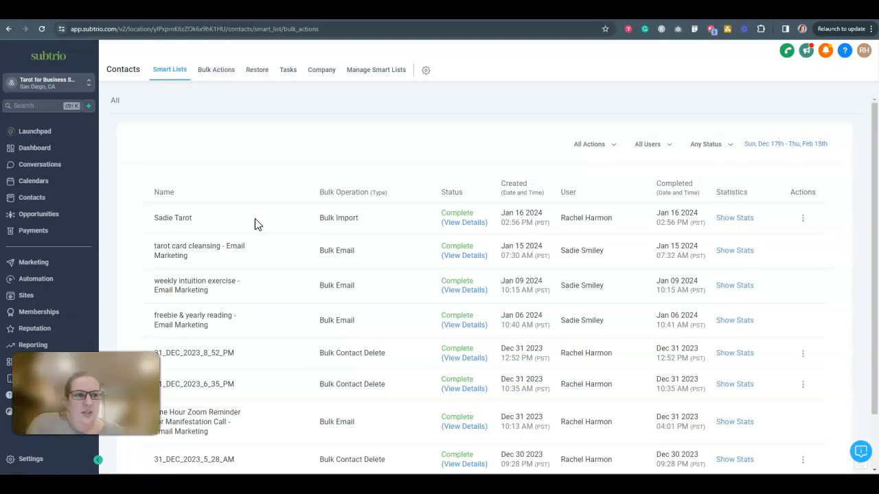
scroll(257, 225, down, 2)
scroll(258, 225, up, 2)
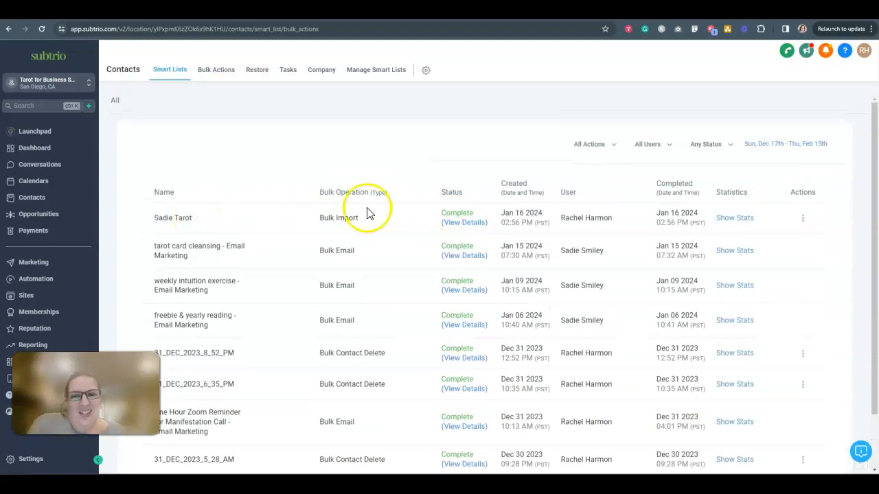
Step: Check the statistics and the bulk action details of the "Sadie Tarot" import
click(735, 219)
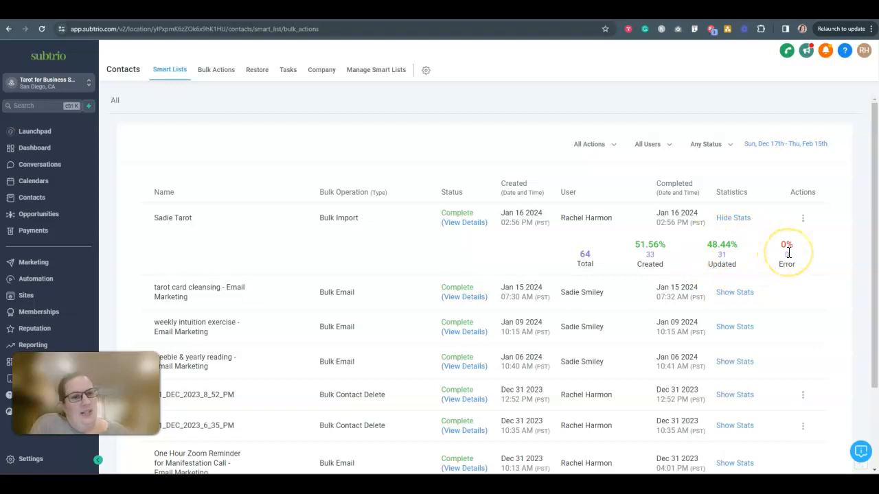
click(458, 223)
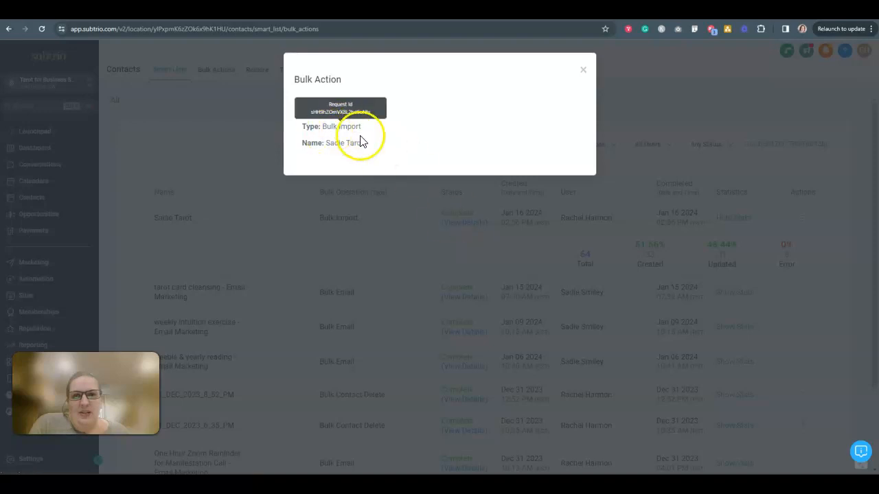
click(582, 73)
Step: Review the error log of the "Sadie Tarot" import and close it
click(803, 219)
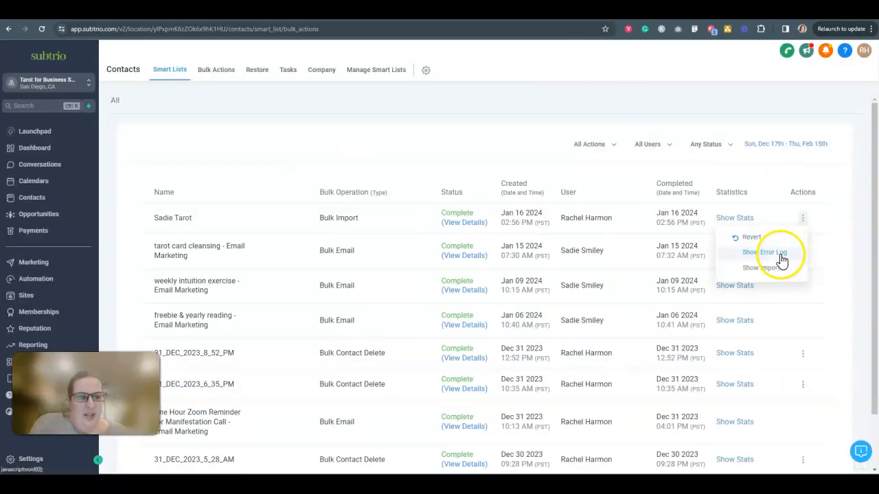
click(764, 254)
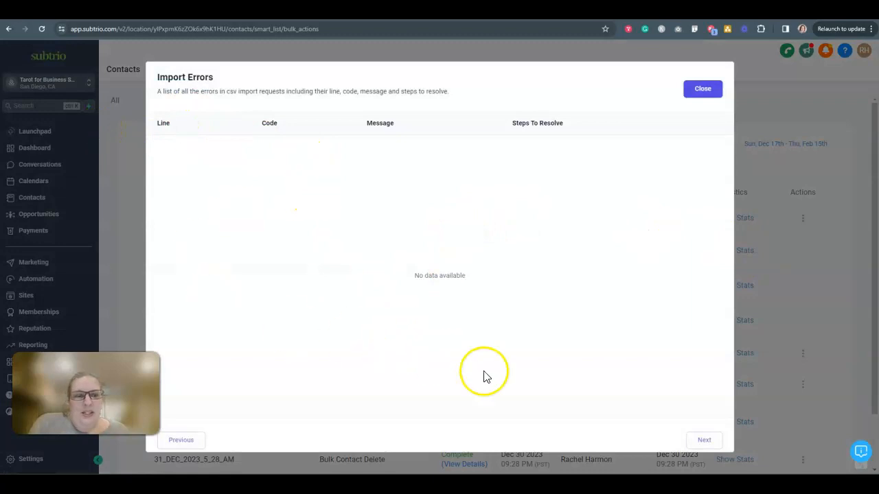
click(704, 92)
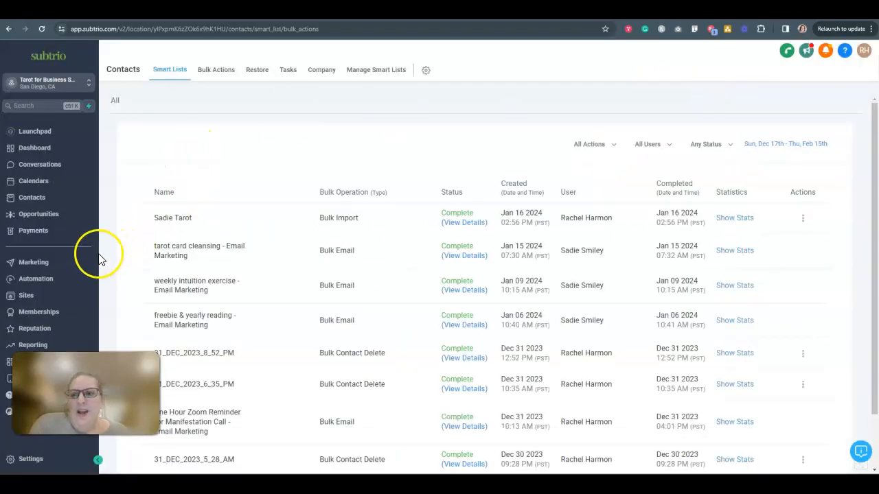